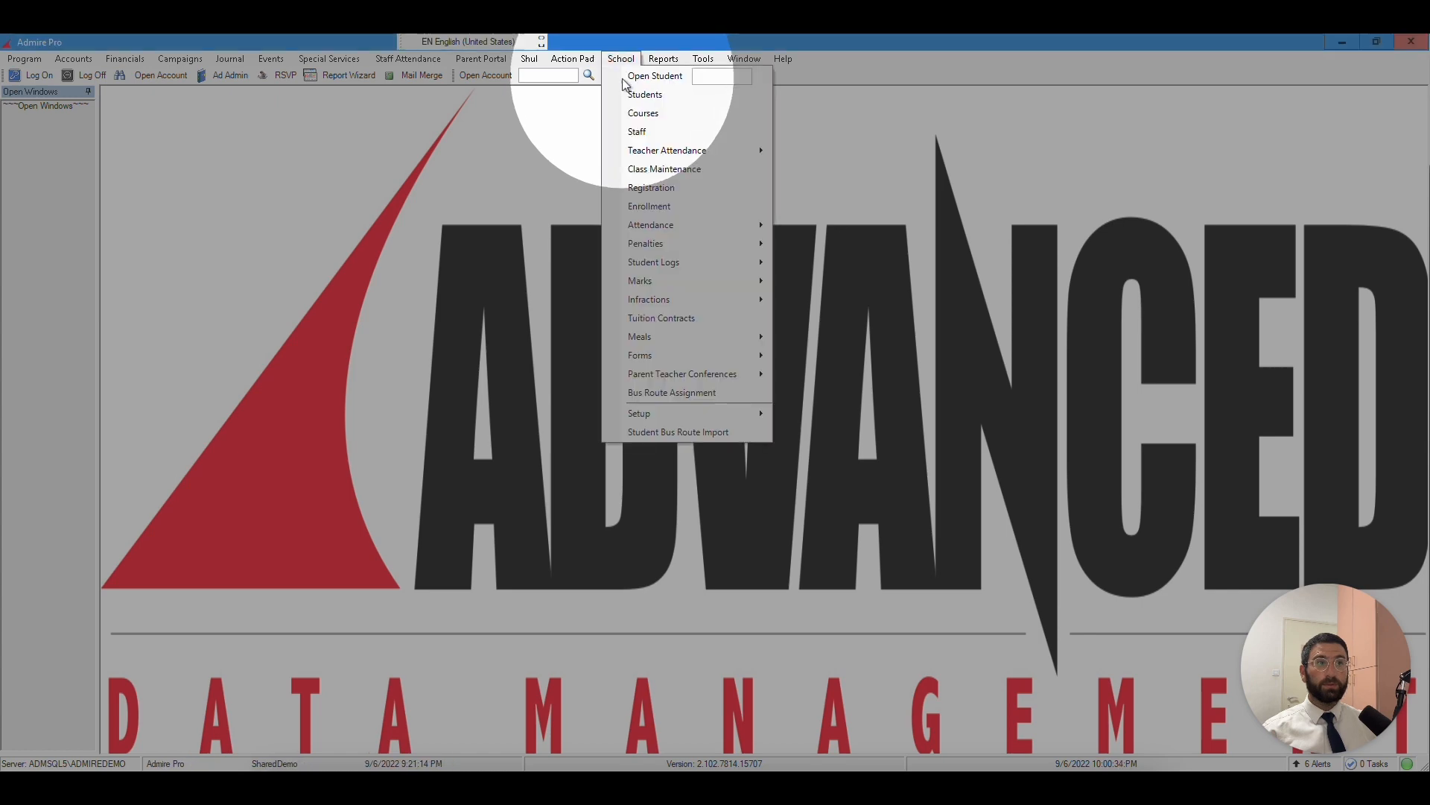
List the current courses in the school course browser and start a new course record
click(638, 114)
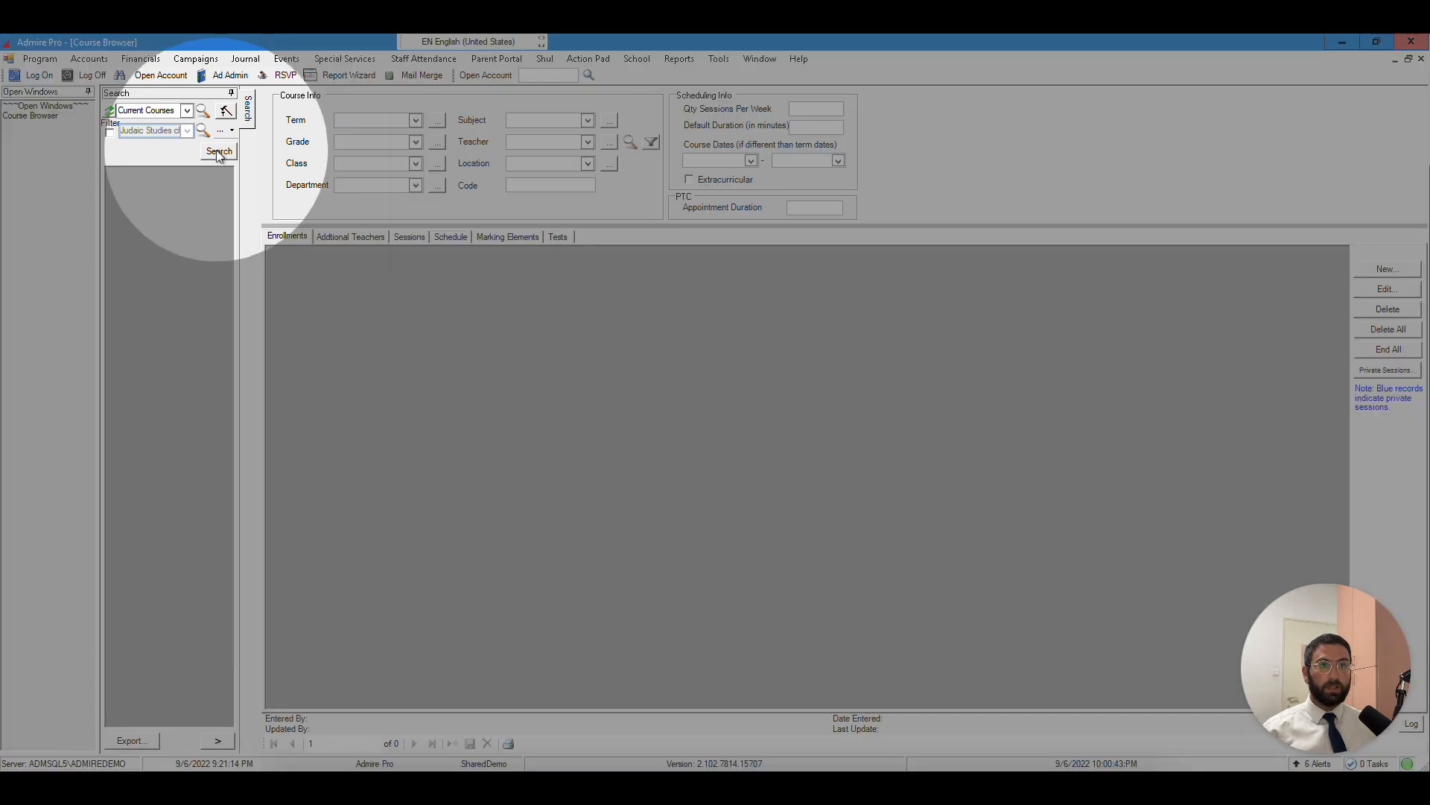
click(219, 153)
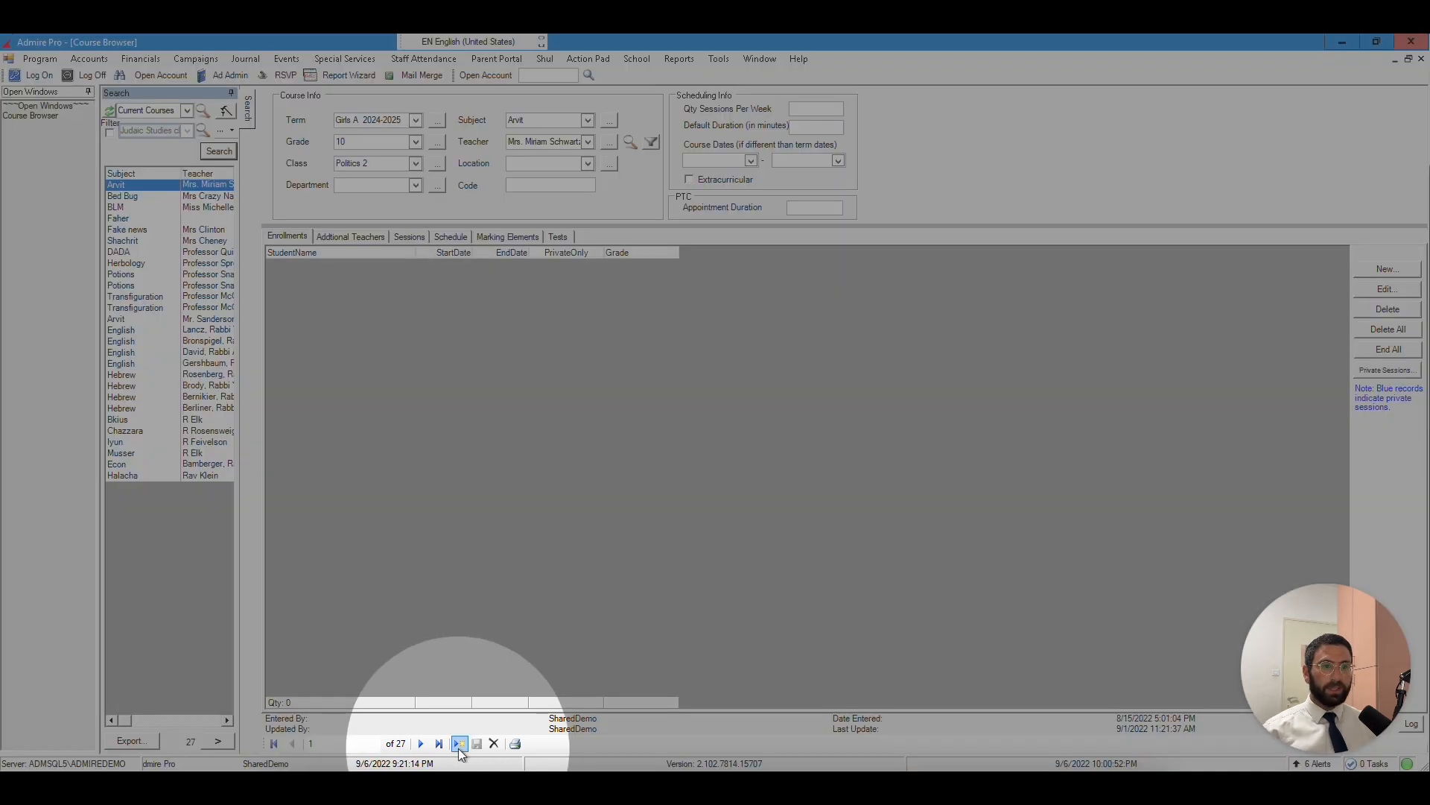
click(459, 744)
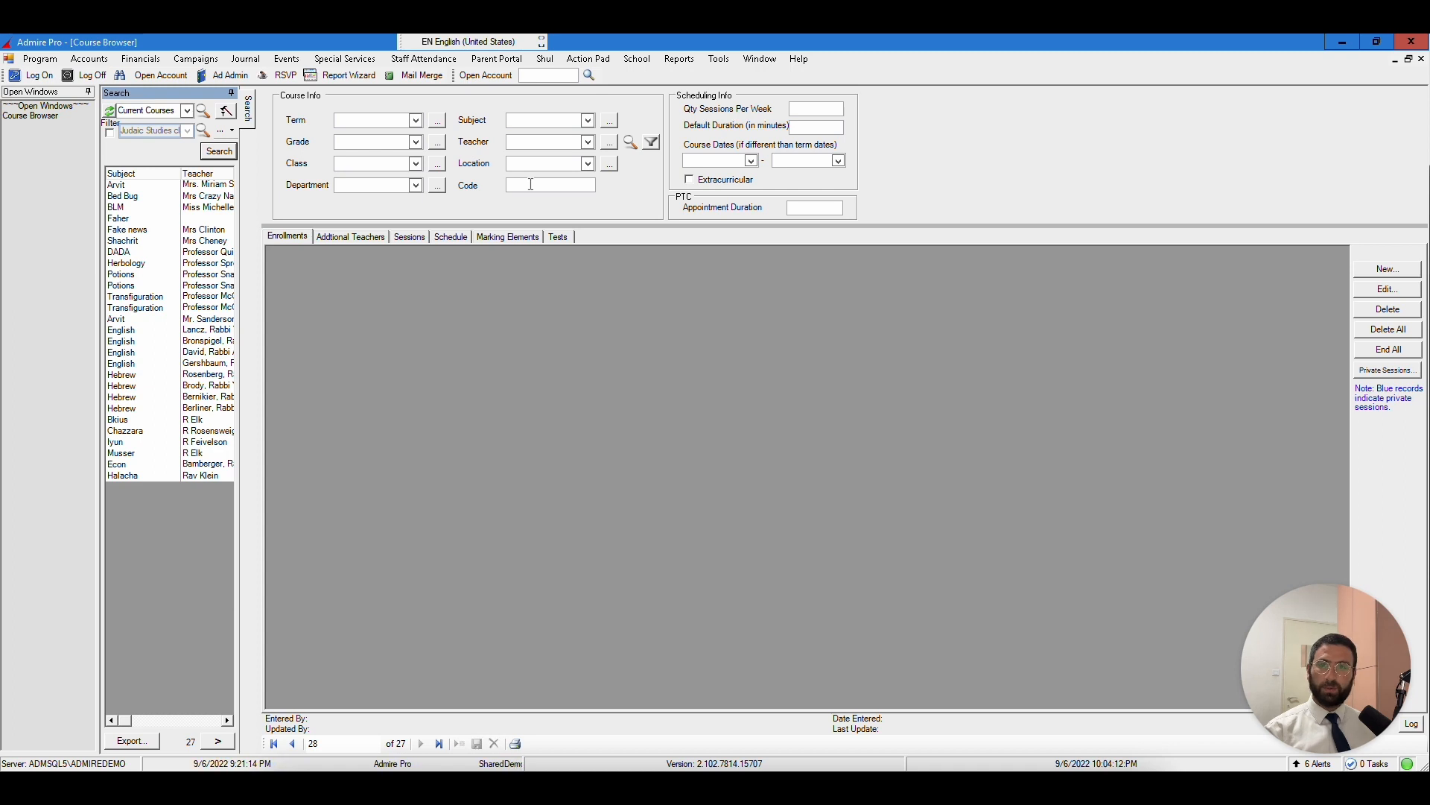
Set the new course's term to Boys 2013-2014, its grade to 2 and its class to 2B-A
click(415, 121)
click(376, 186)
click(374, 142)
text(2)
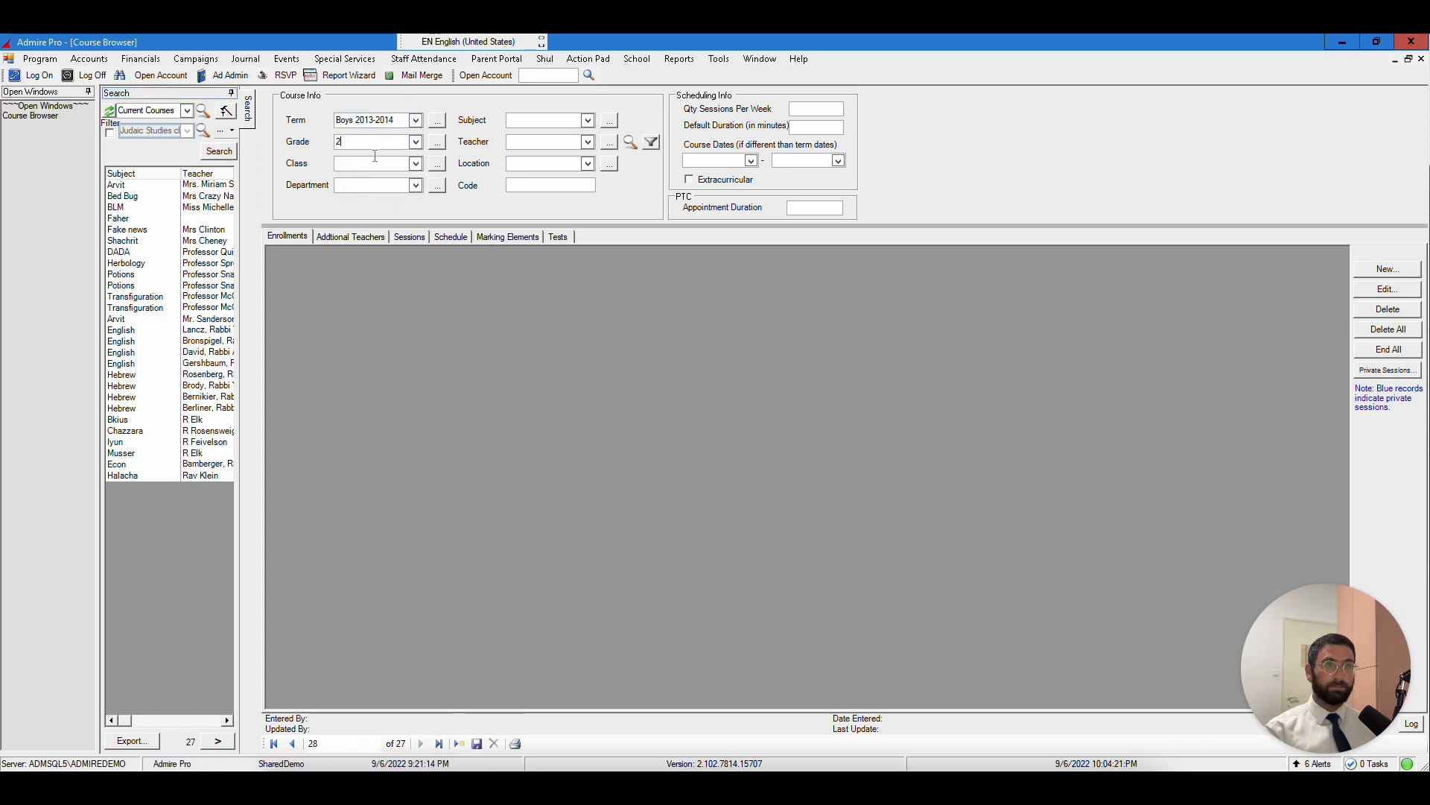
click(416, 163)
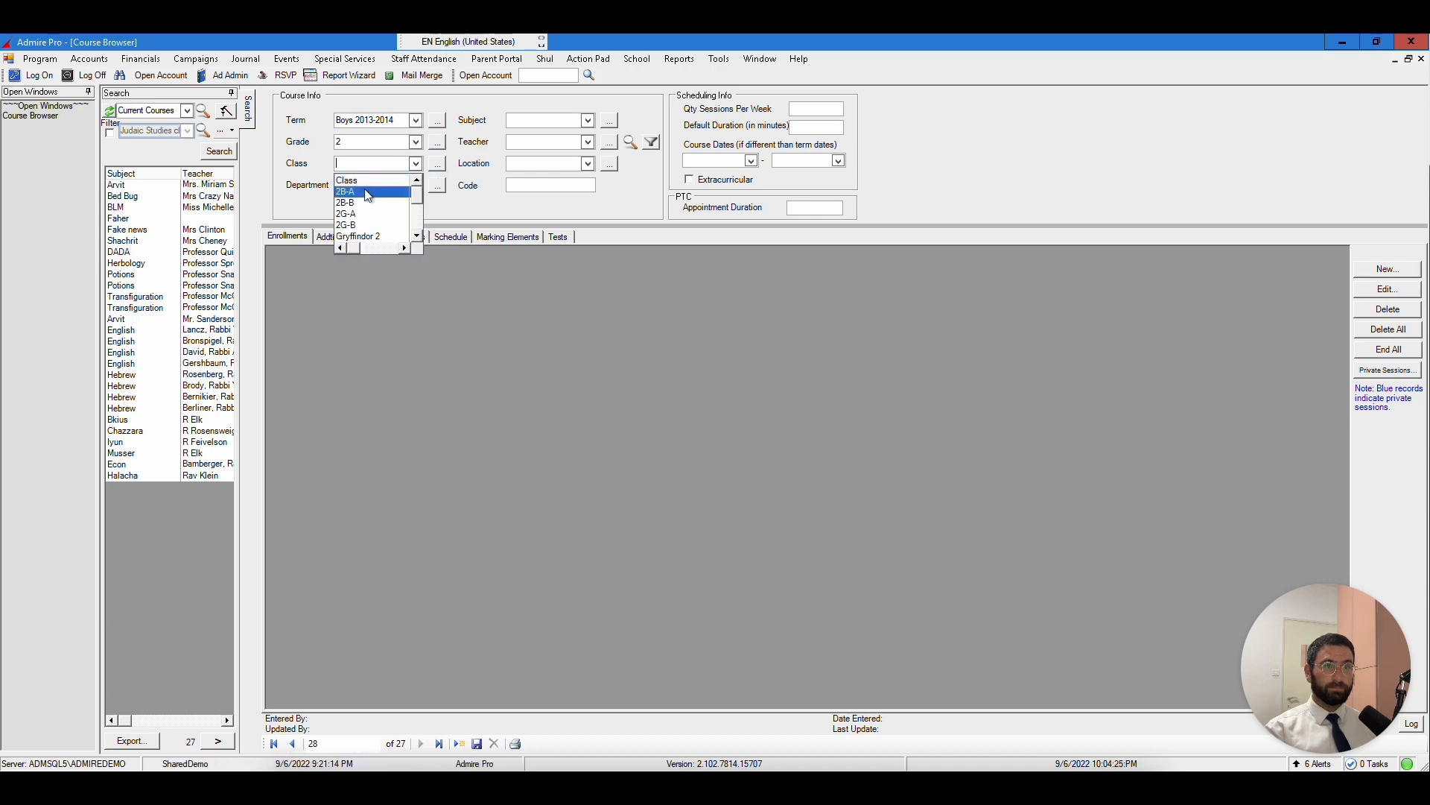
click(365, 186)
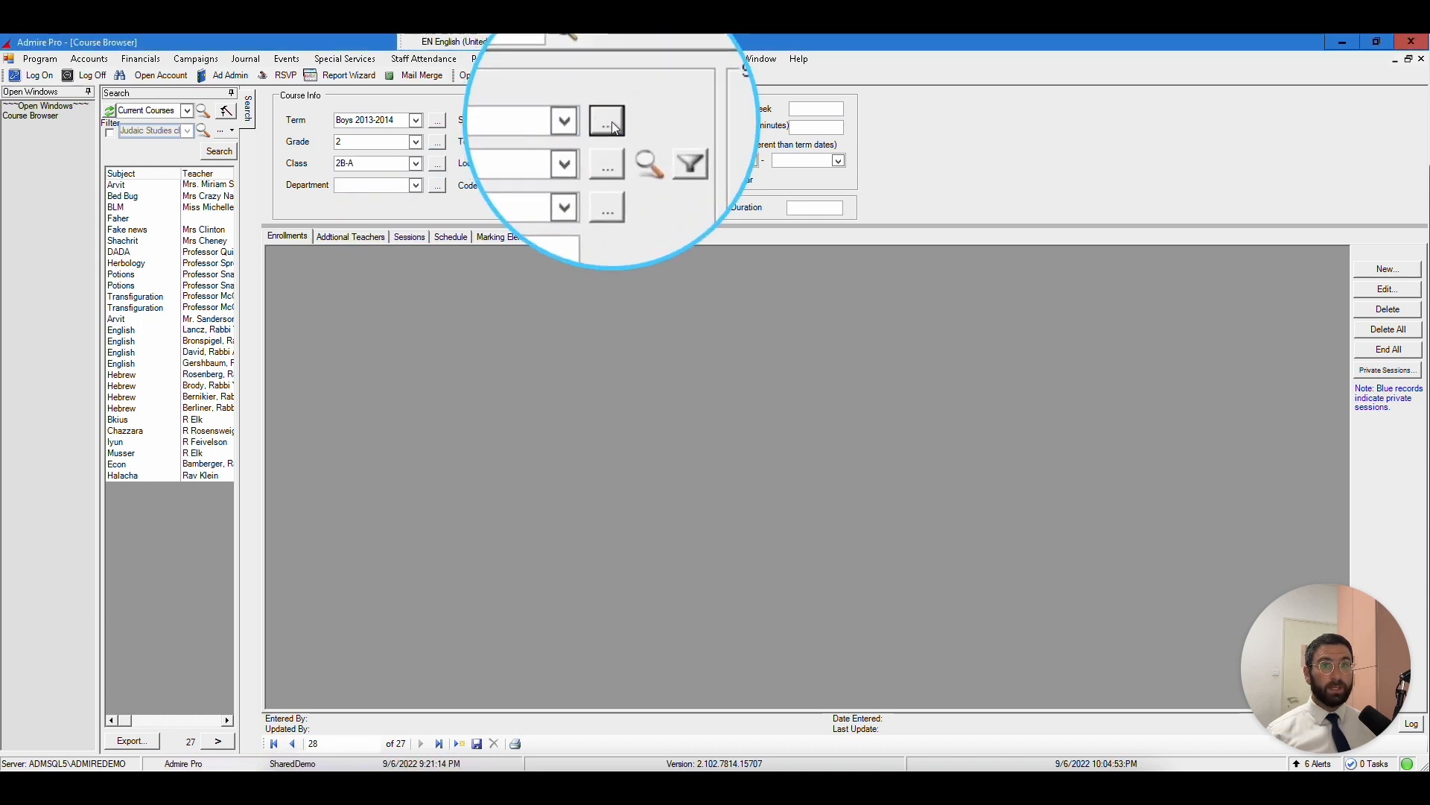
Add a new subject named Elul at the end of the Subjects list and confirm it
click(610, 121)
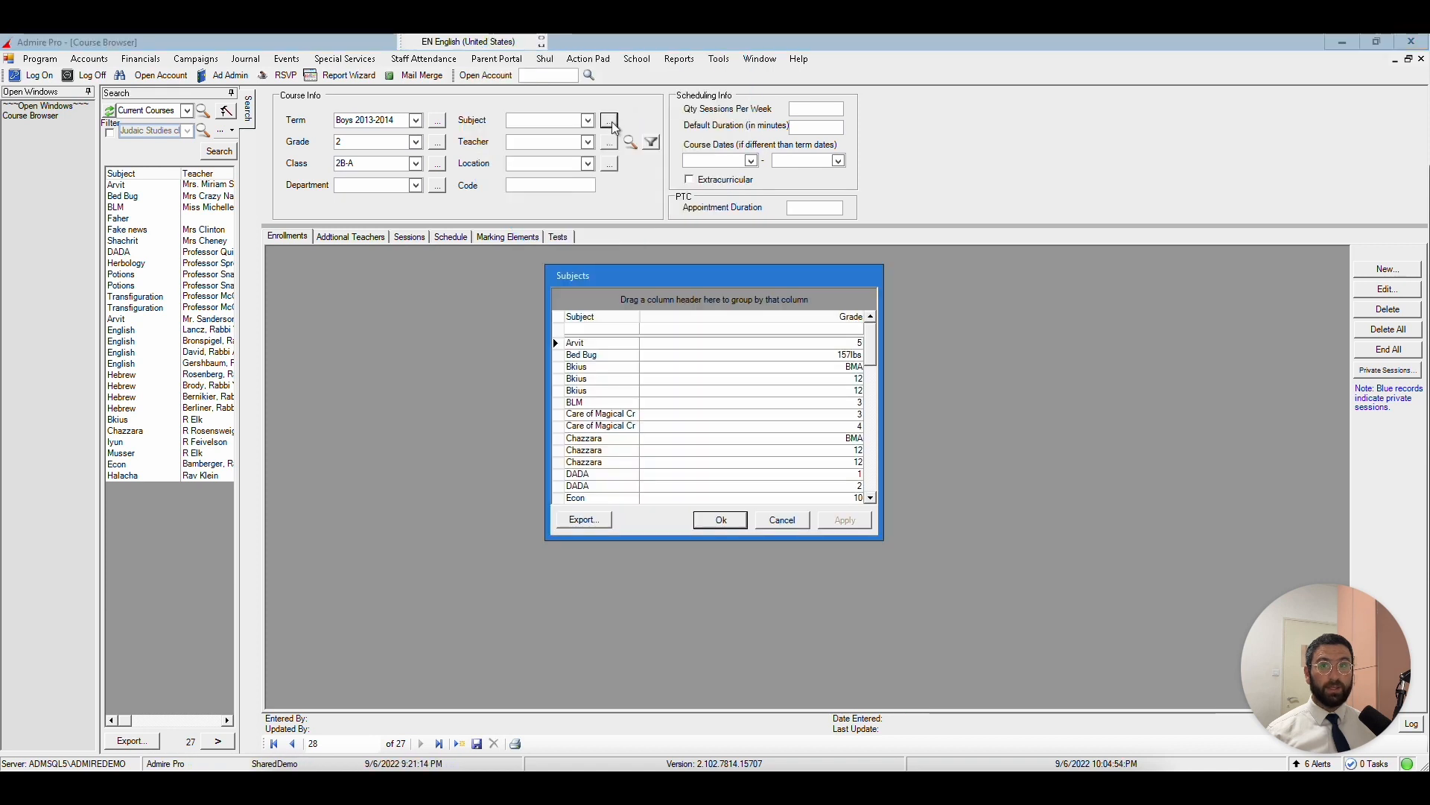
click(633, 318)
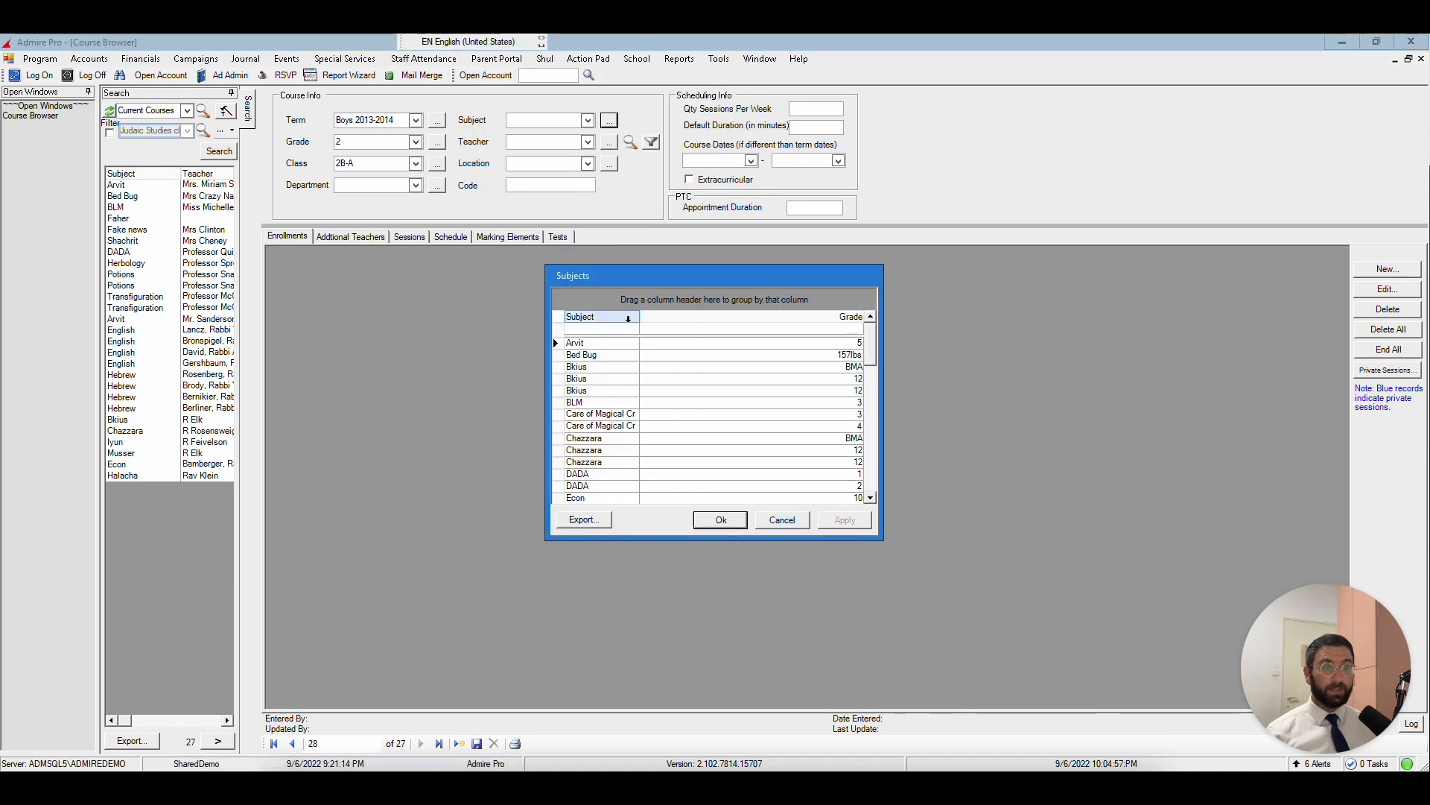
scroll(593, 389, down, 10)
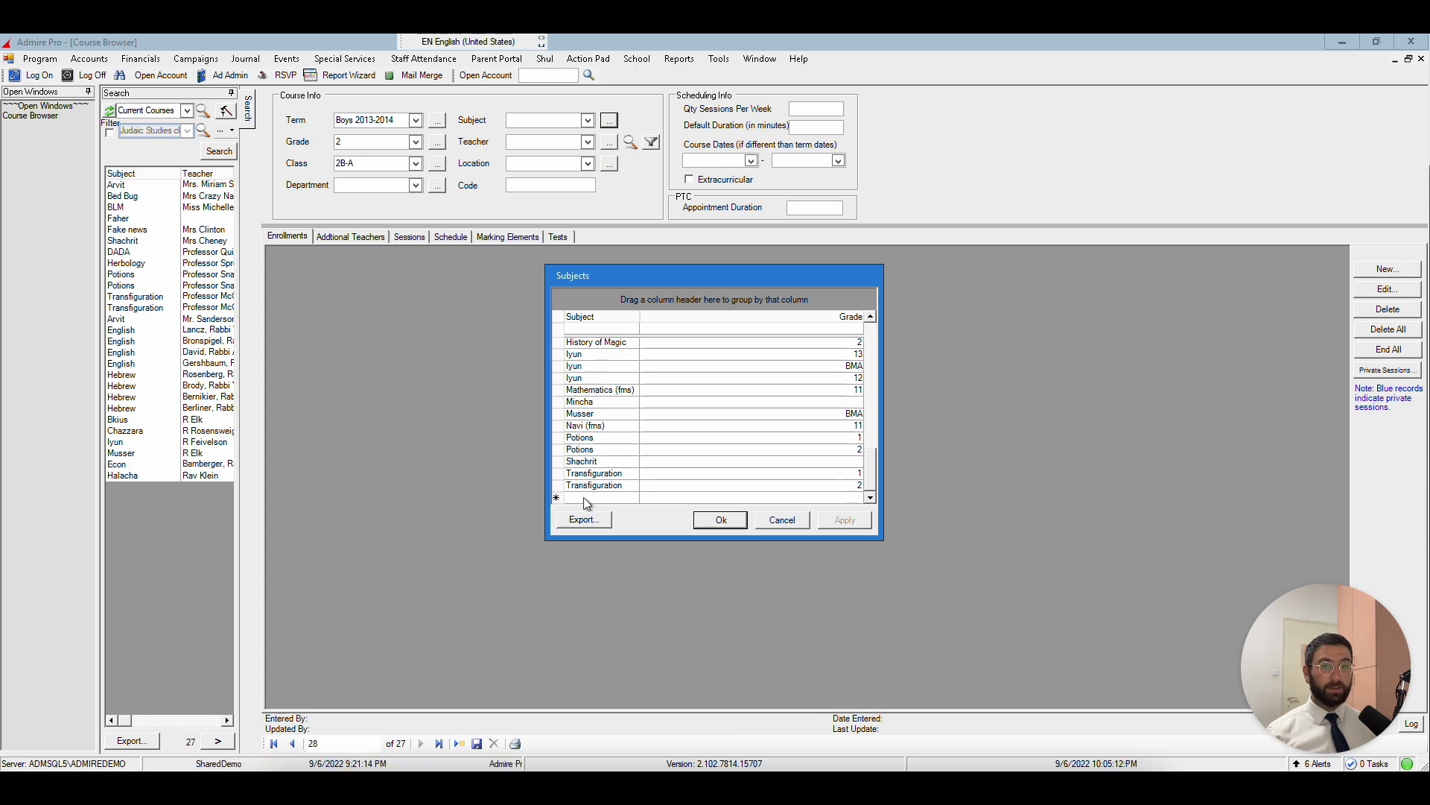
click(584, 498)
text(E)
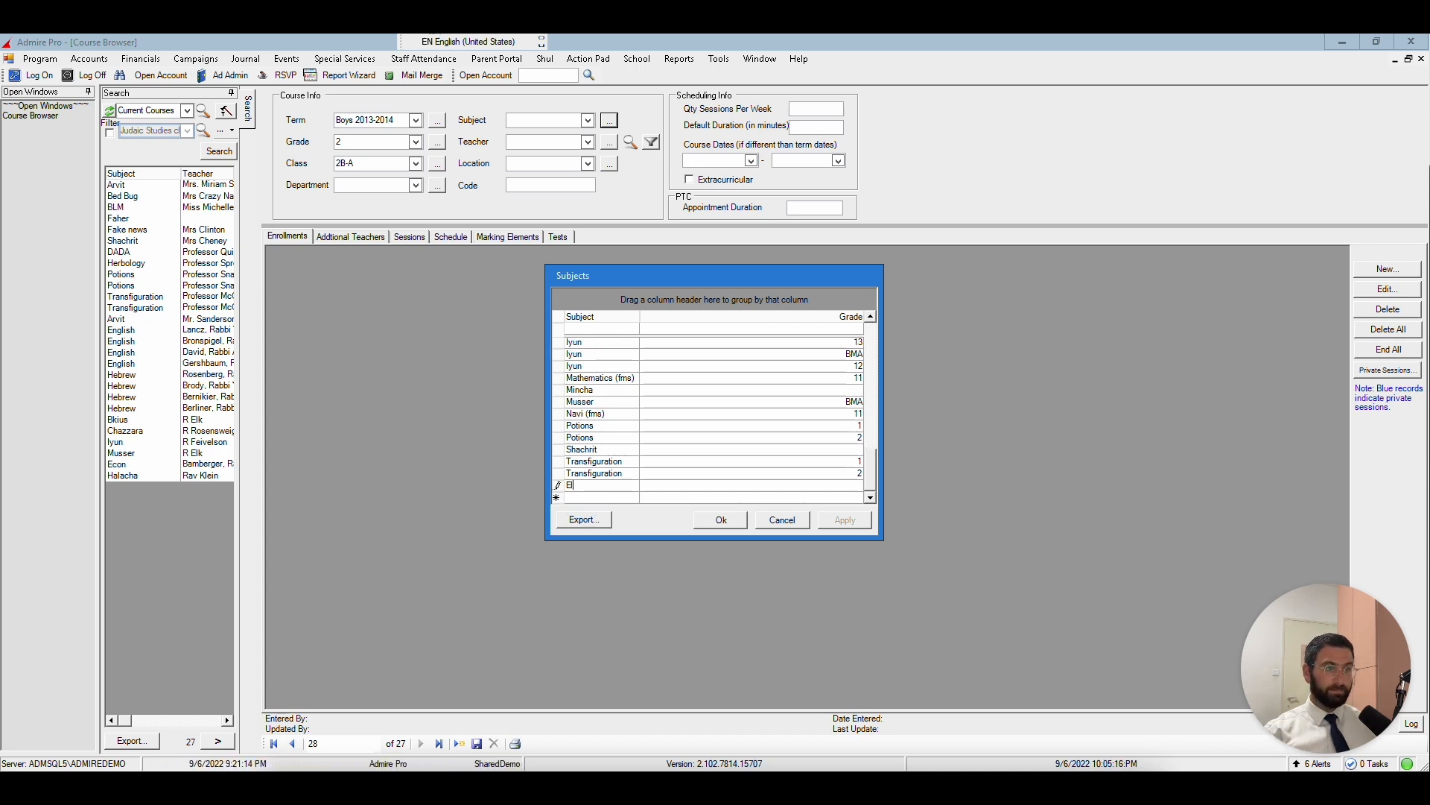
text(u)
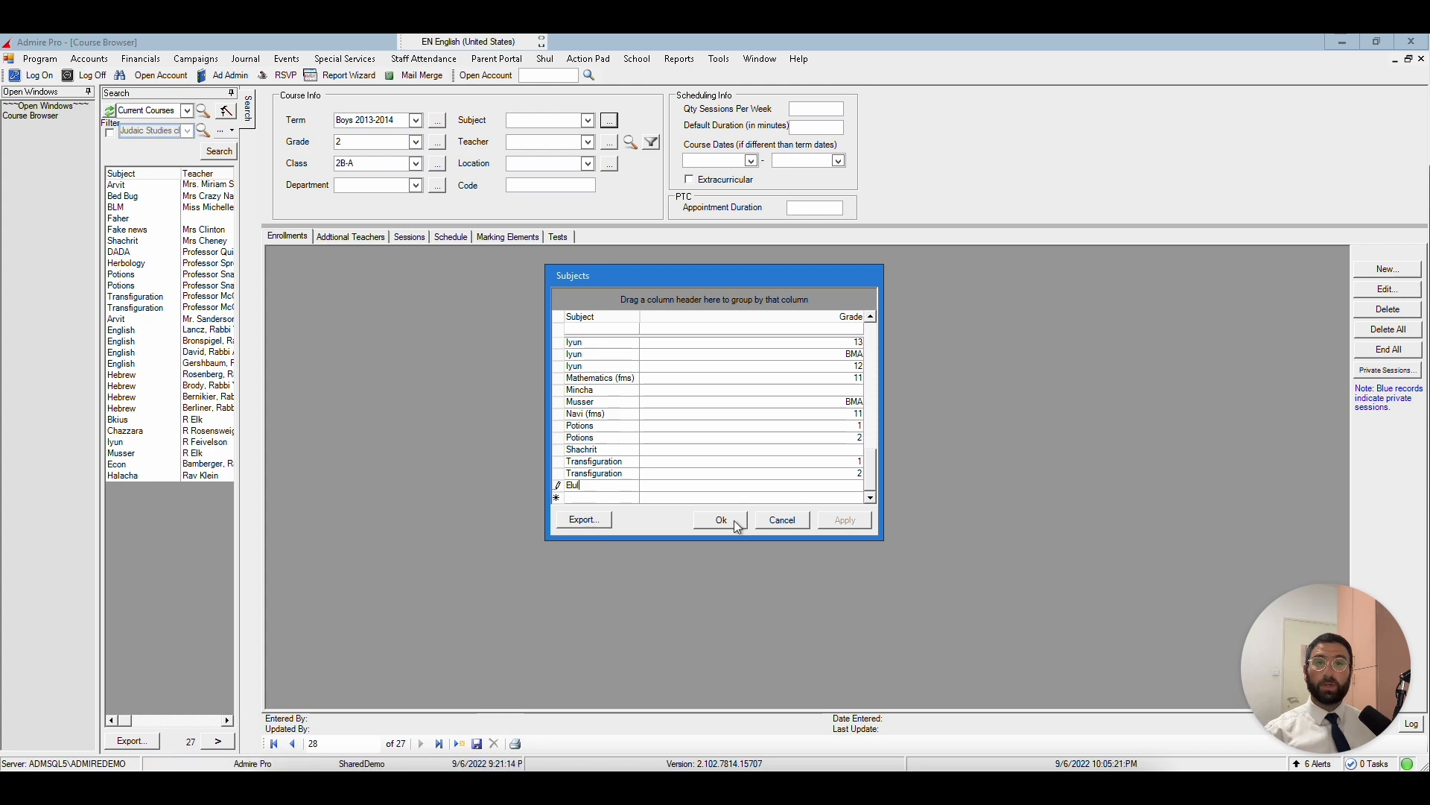
click(721, 520)
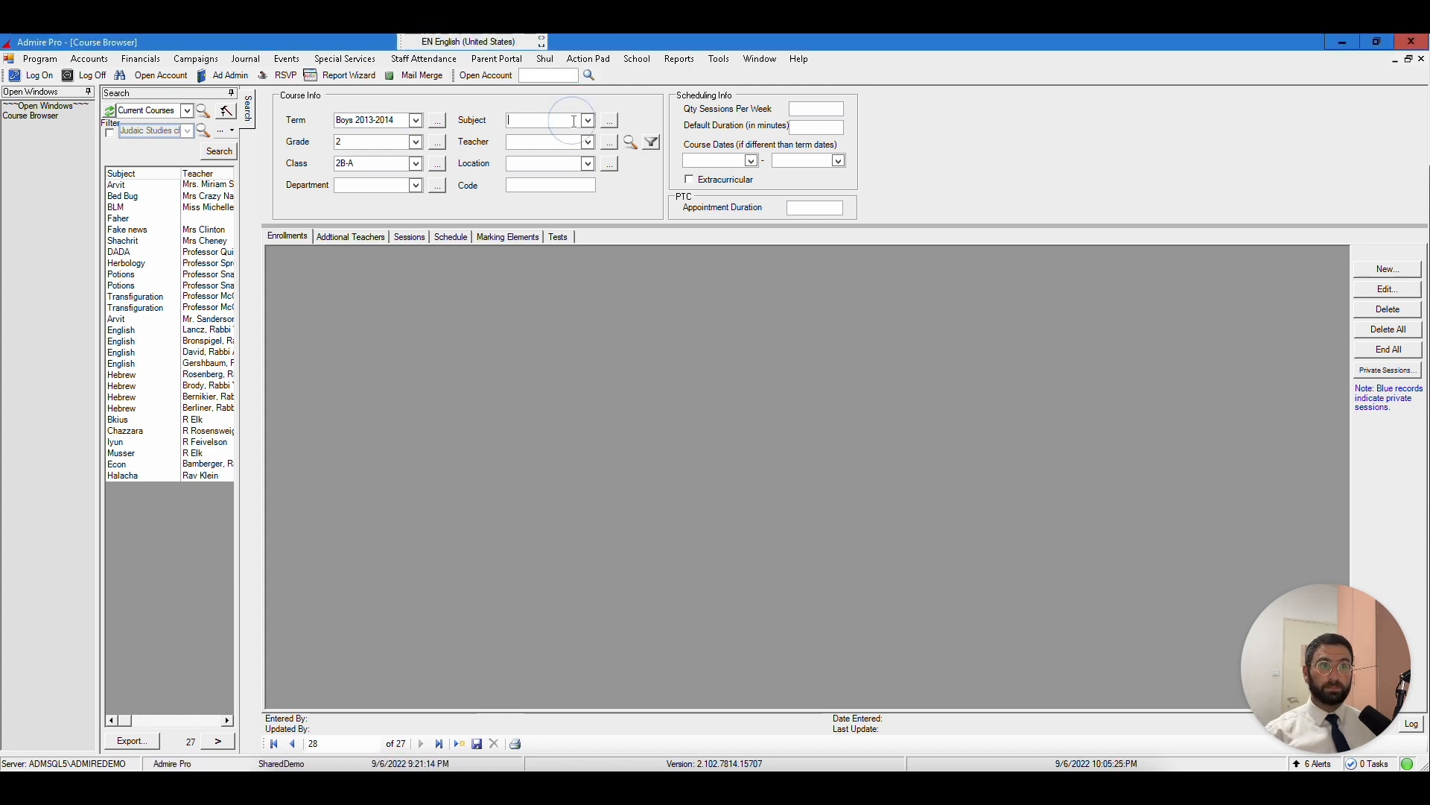
Set the new course's subject to Elul
click(574, 120)
text(El)
text(u)
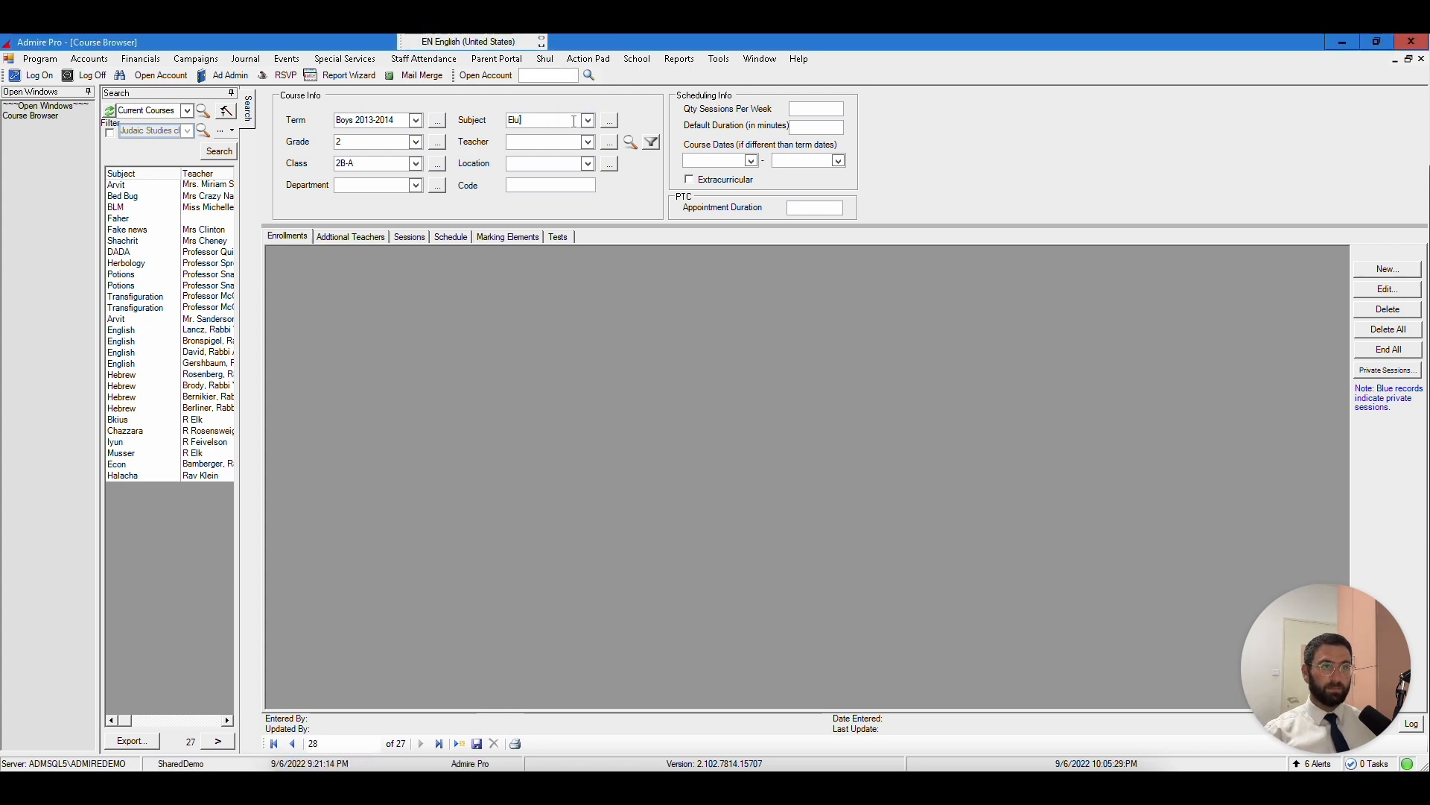
text(l)
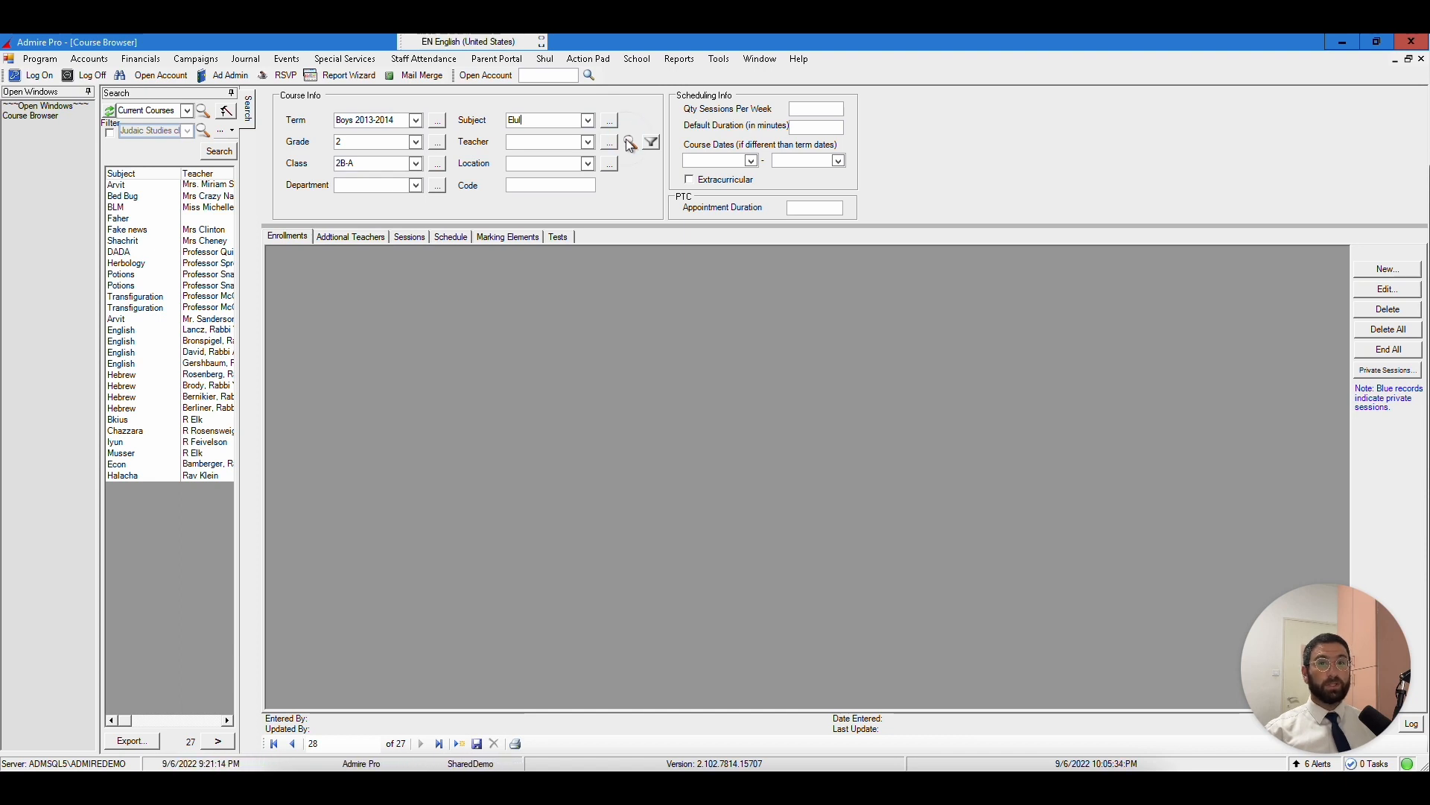
Assign the course's main teacher by picking a name from the teacher search list
click(630, 143)
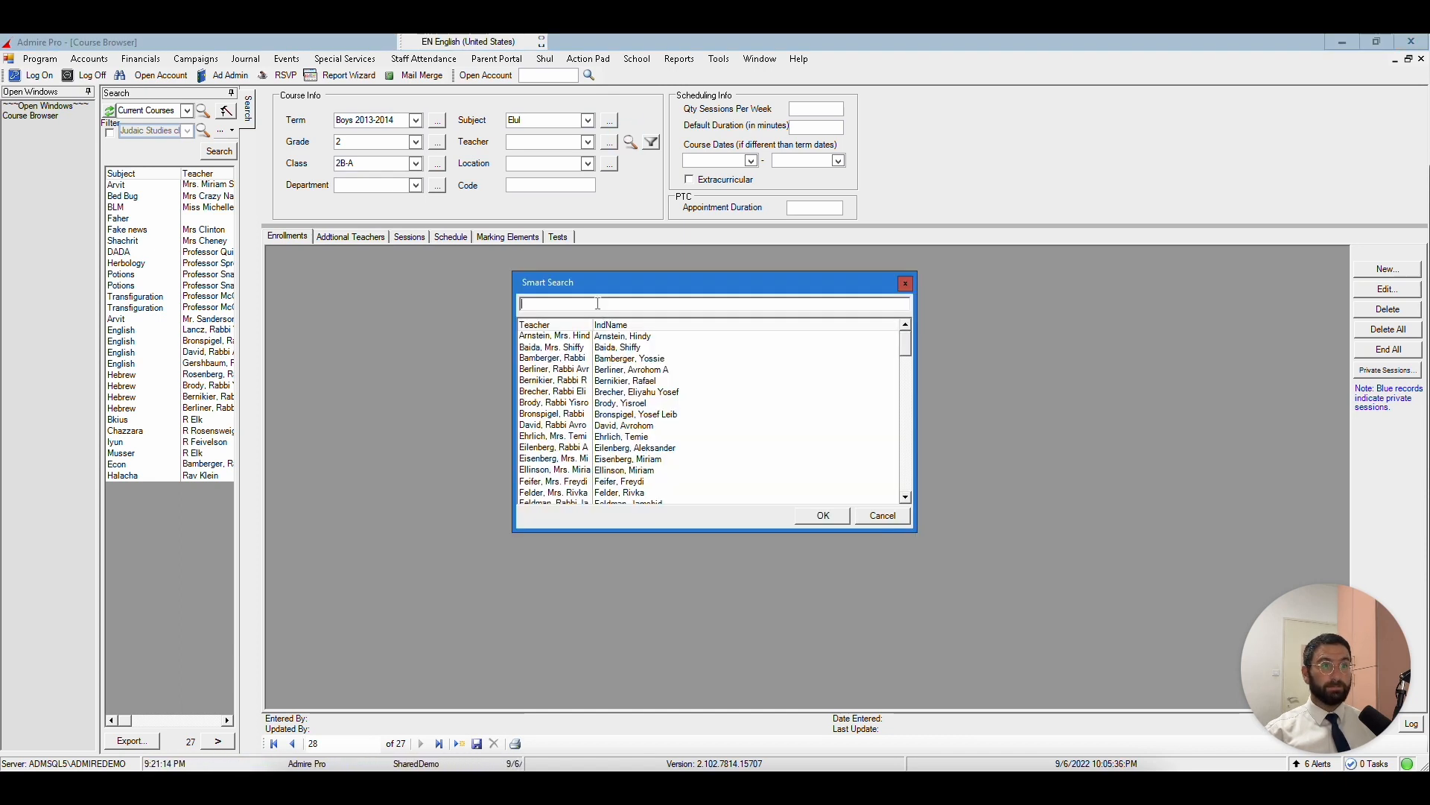
click(550, 472)
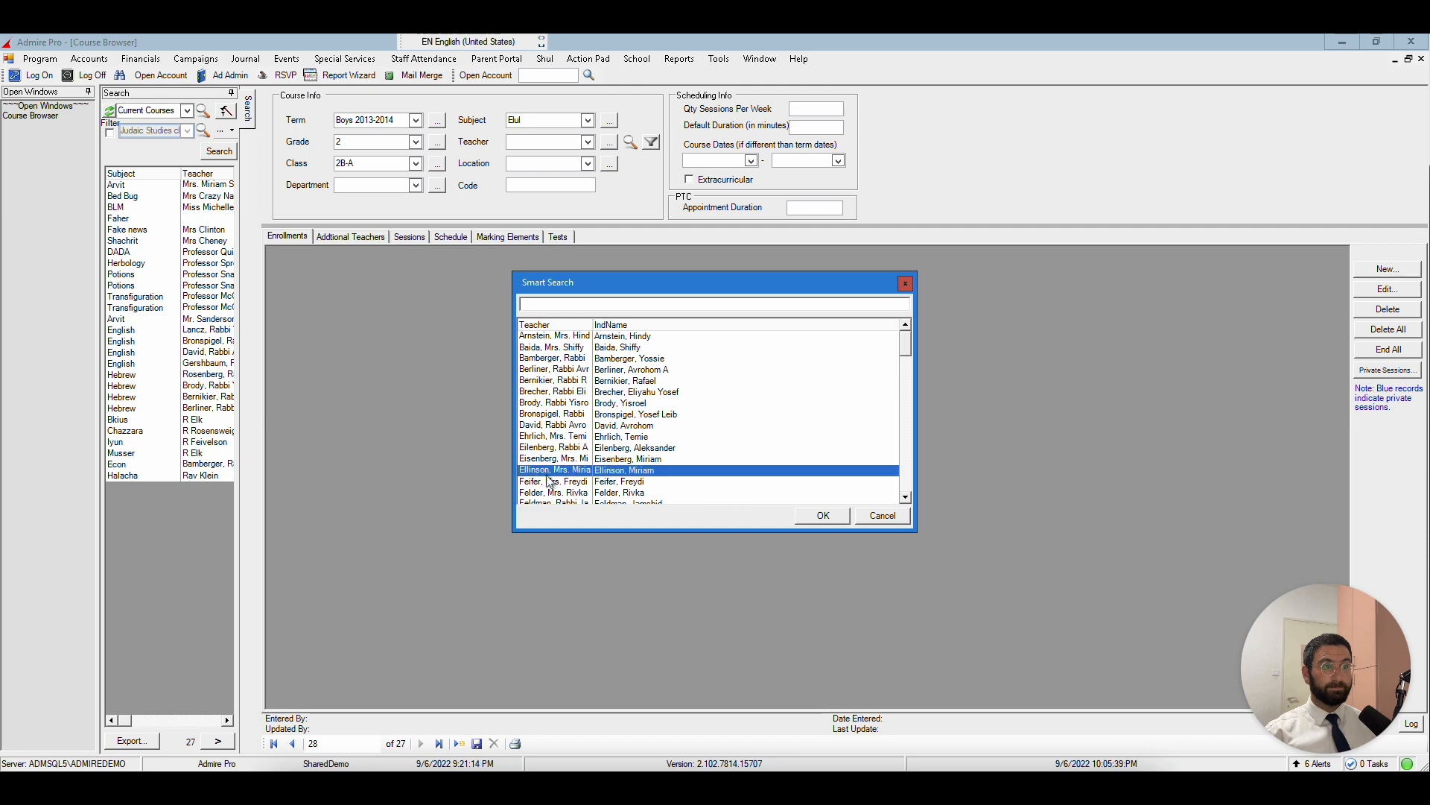
click(821, 515)
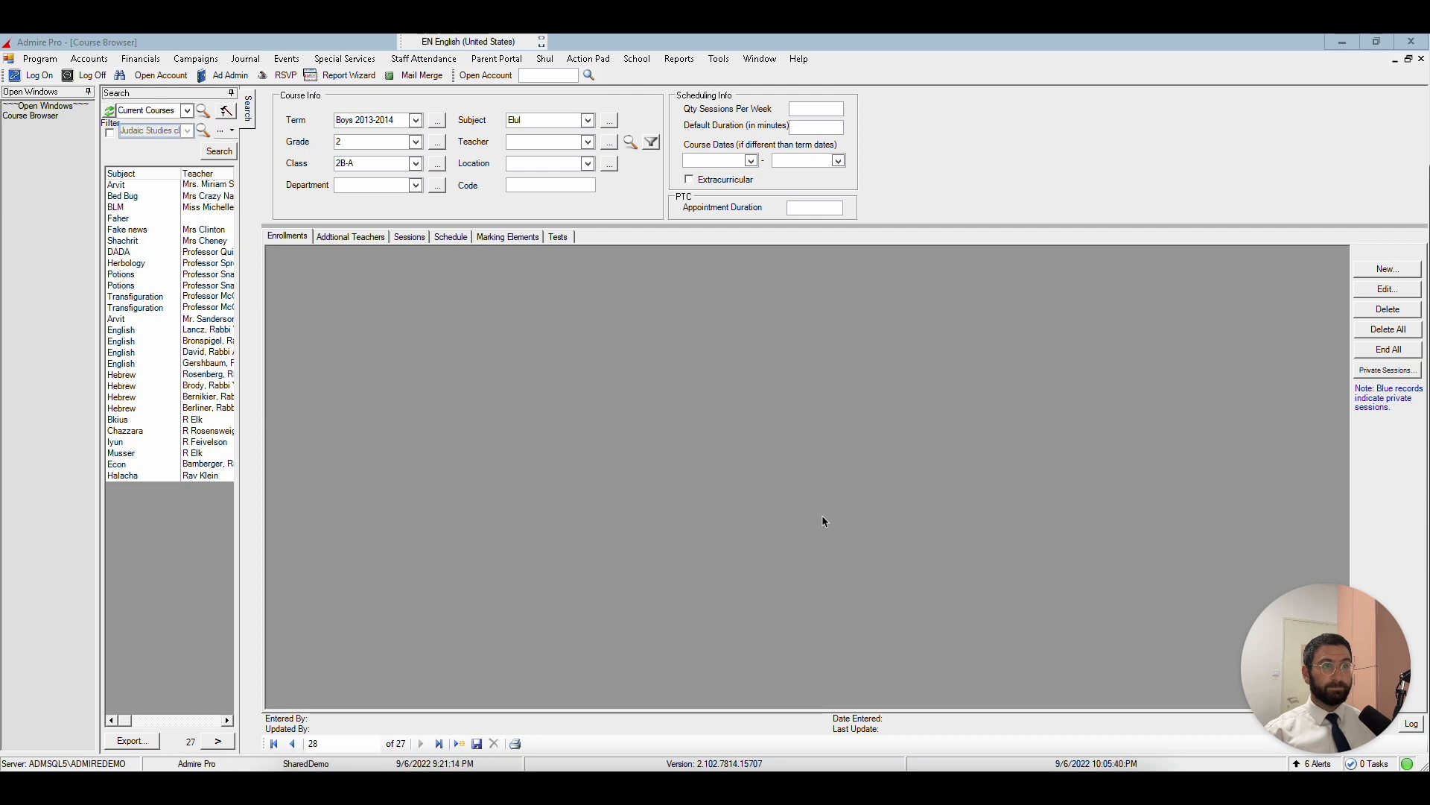
Set the course location to 101 and save the course, agreeing to create a marking element for it
click(588, 163)
click(529, 179)
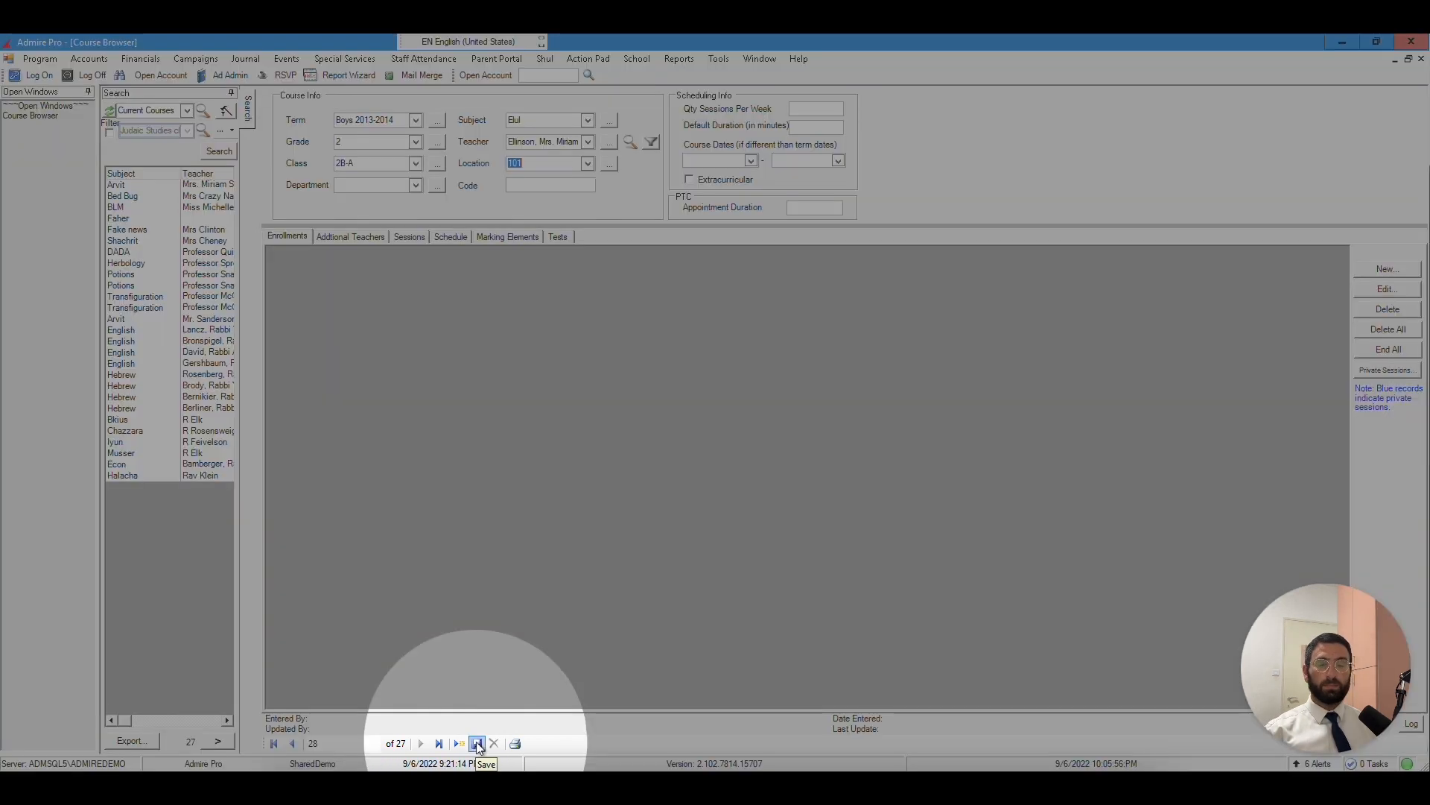
click(477, 744)
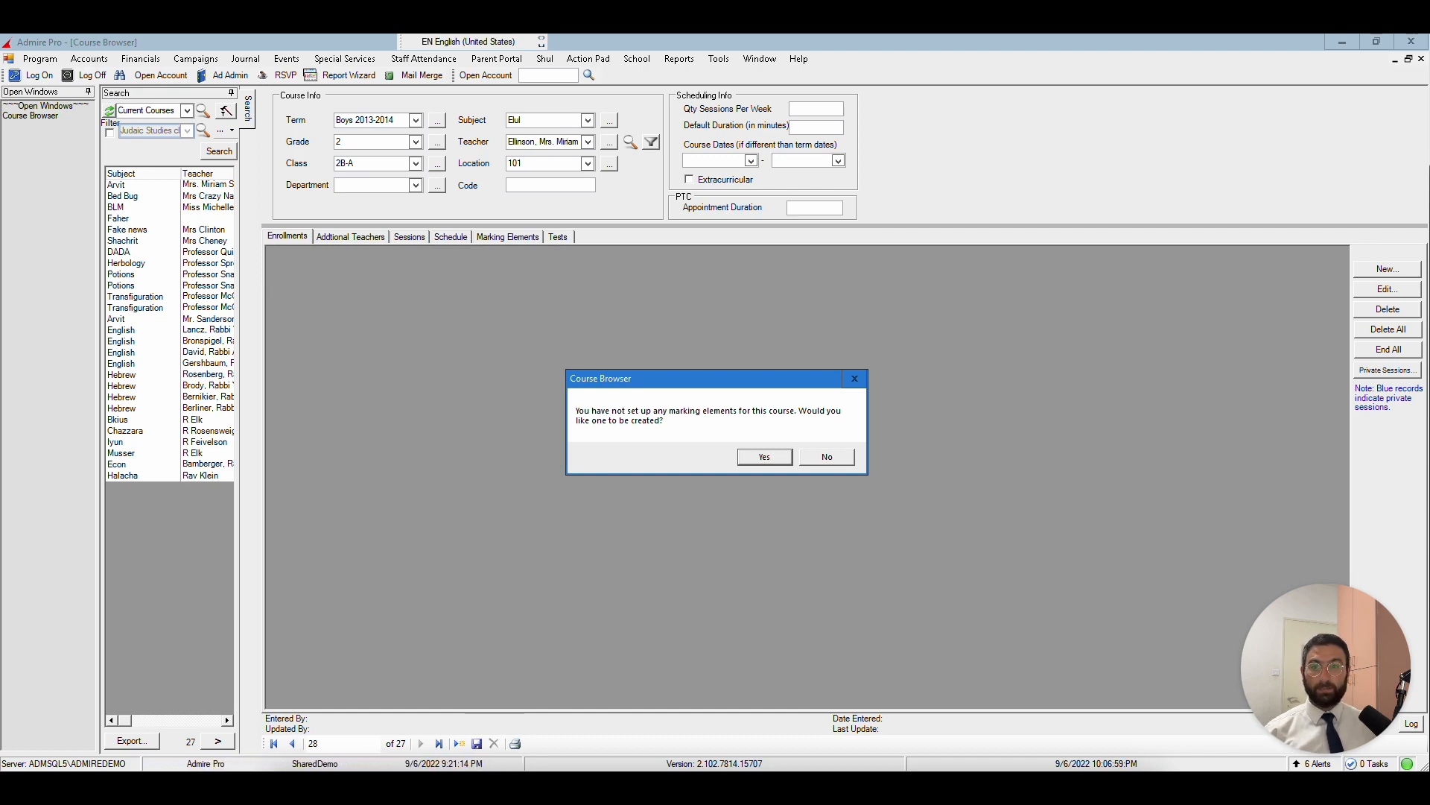
click(760, 455)
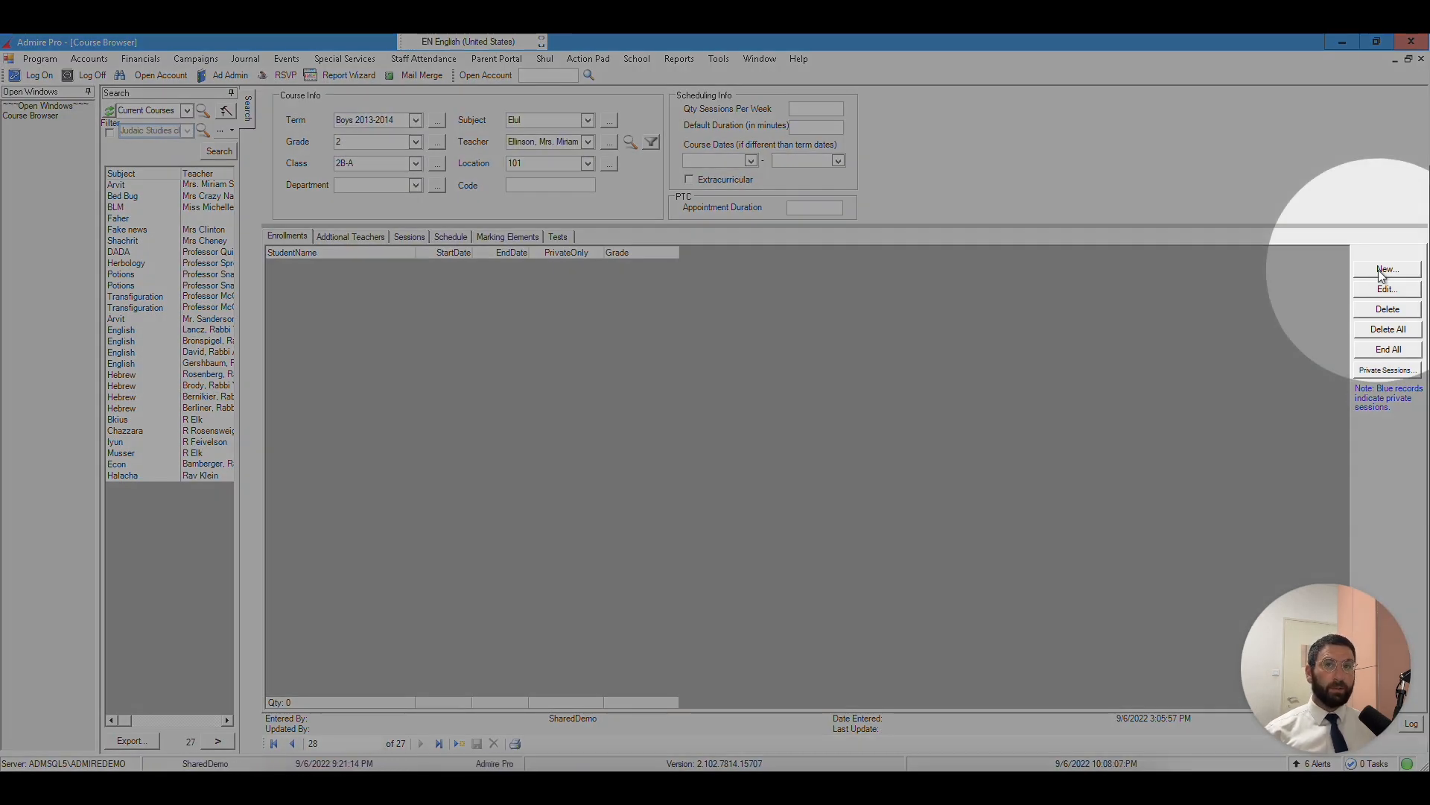
Enroll all listed students of class 2B-A in the Elul course and close the enrollment window
click(1379, 269)
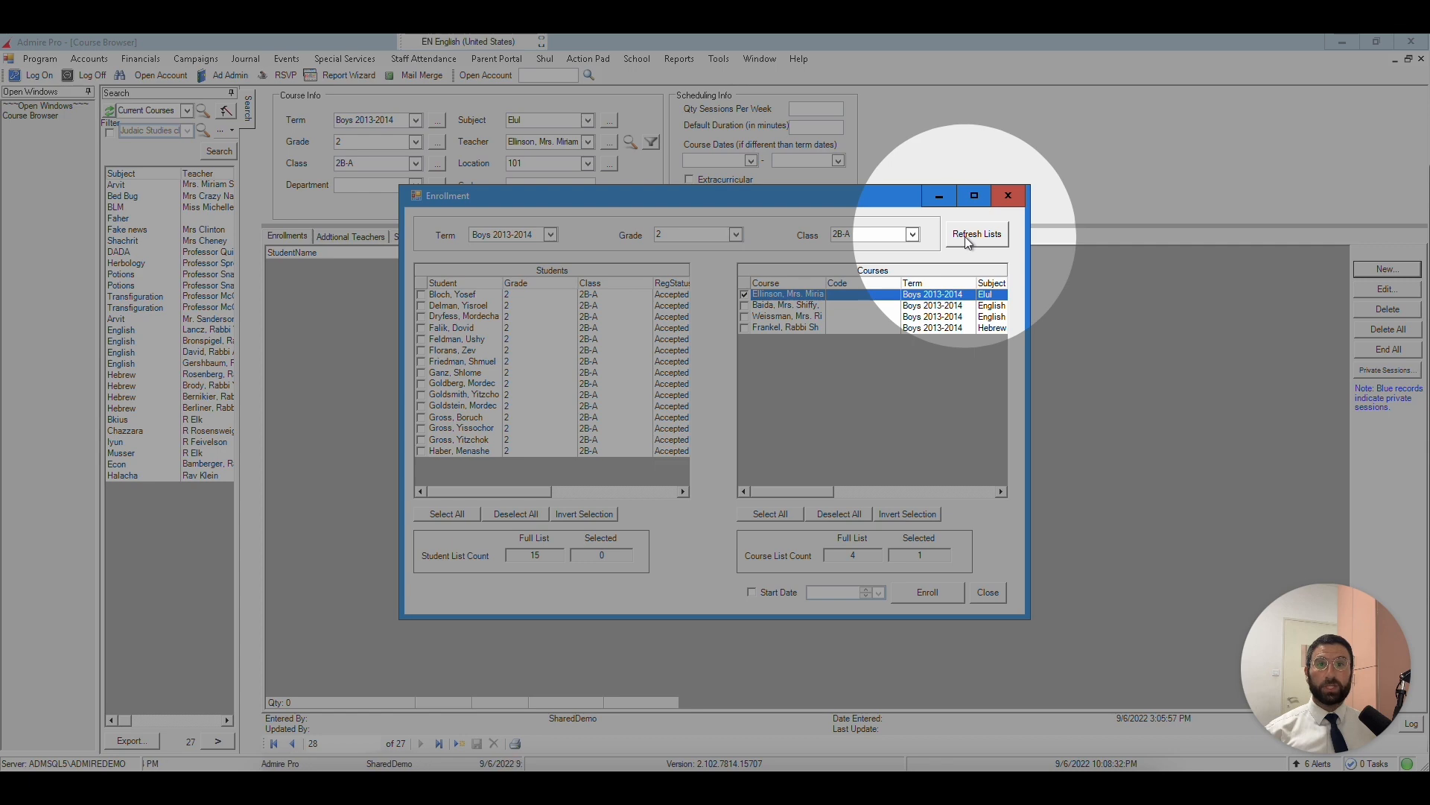
click(965, 234)
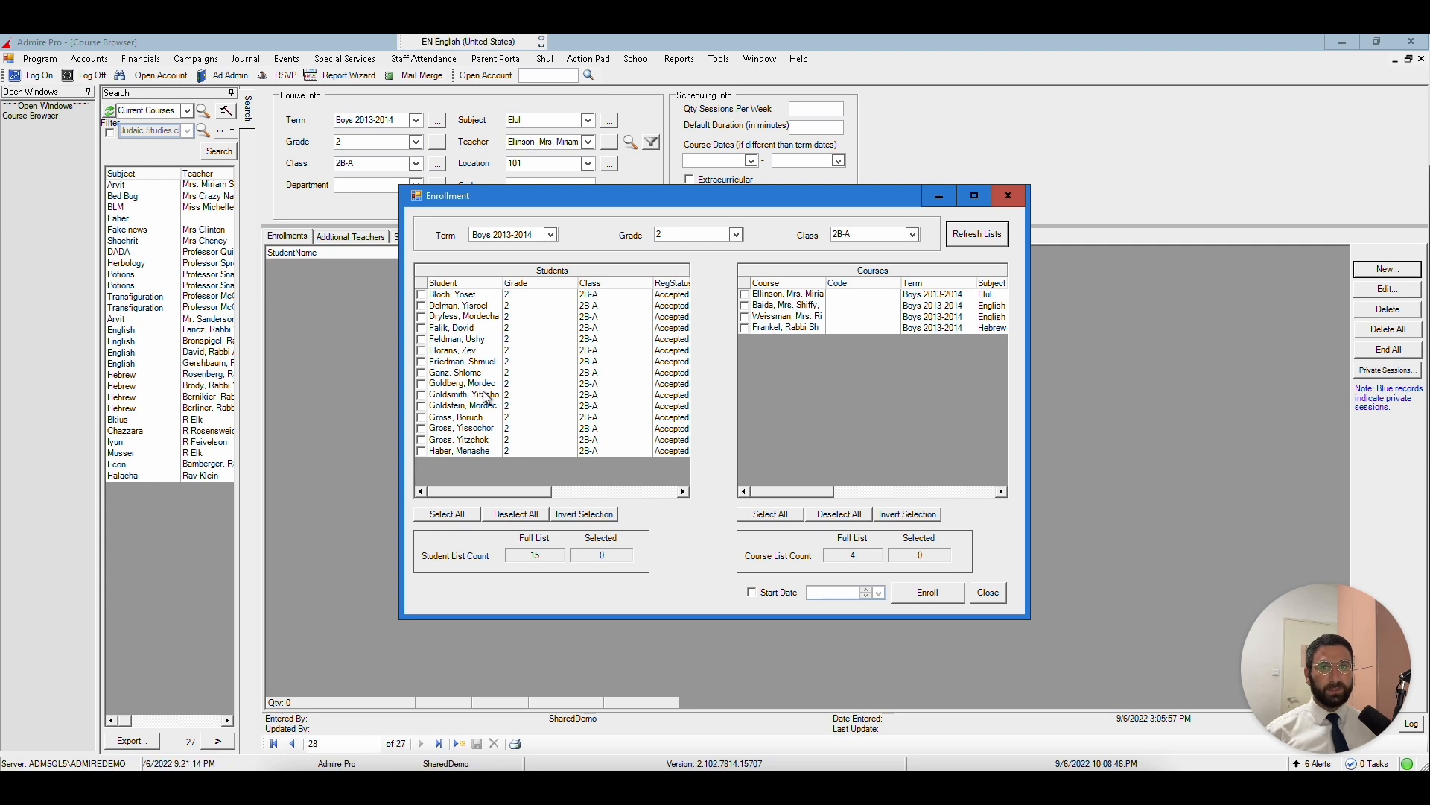
click(445, 514)
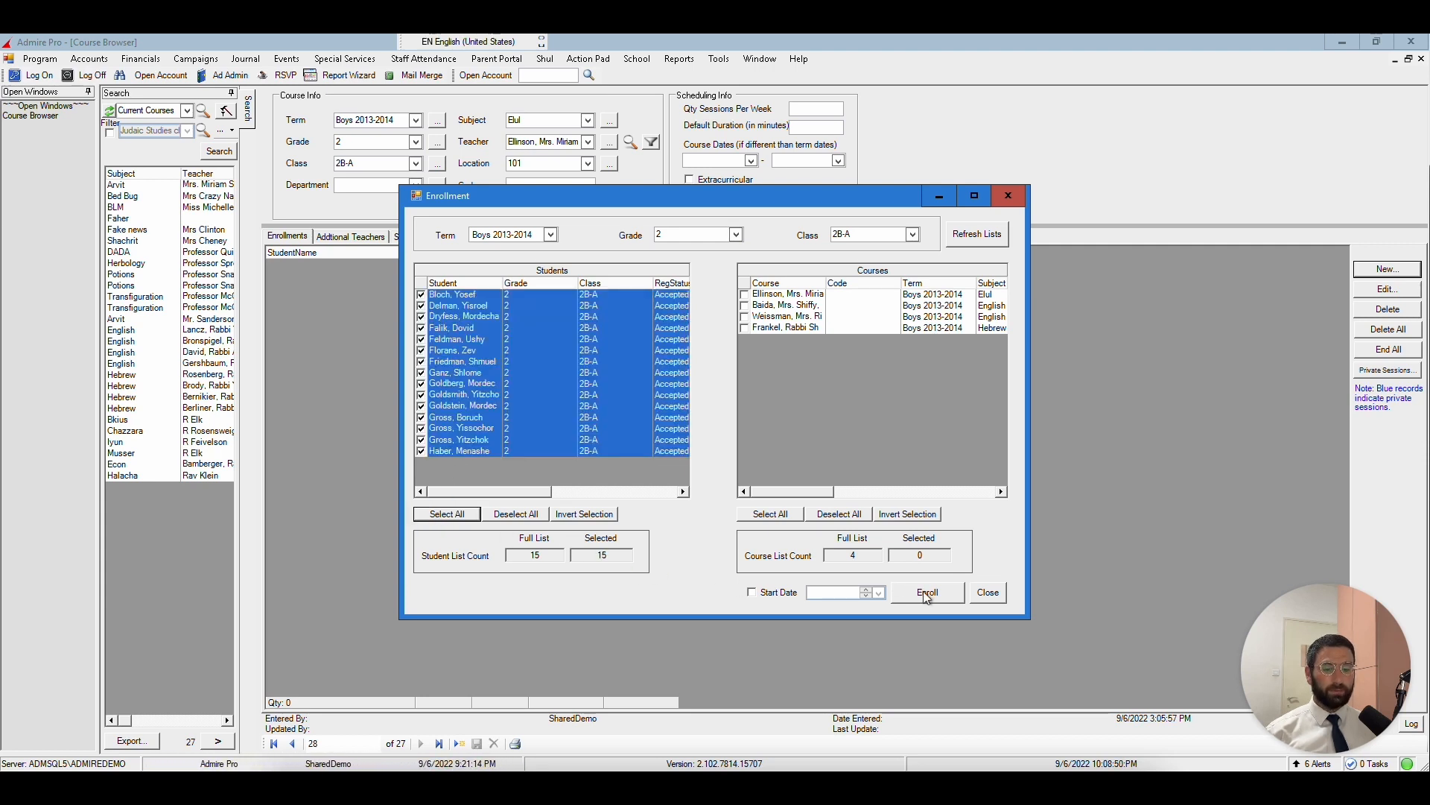
click(928, 593)
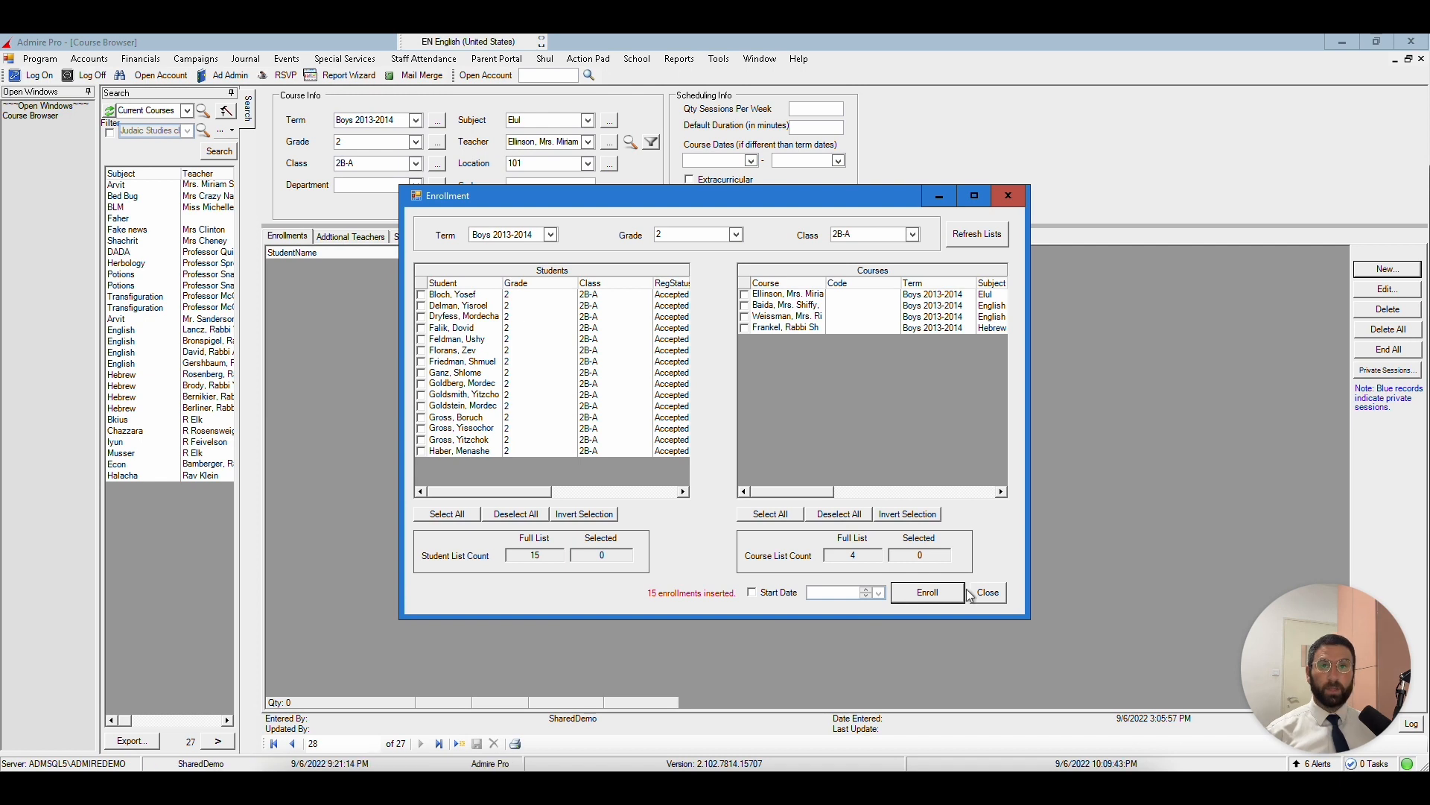
click(980, 594)
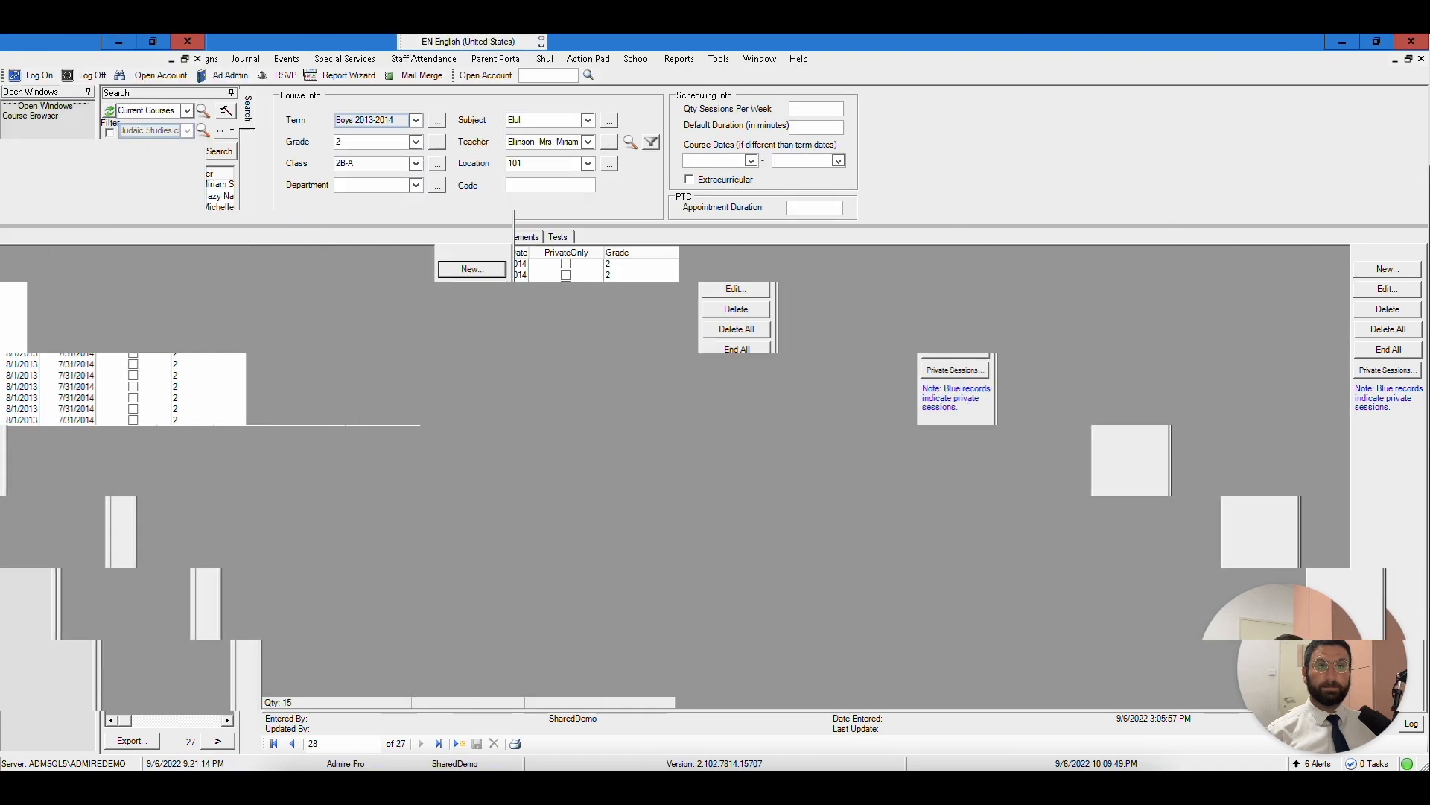
Create an additional teacher assignment for the Elul course, choosing a teacher and the type Substitute
click(342, 237)
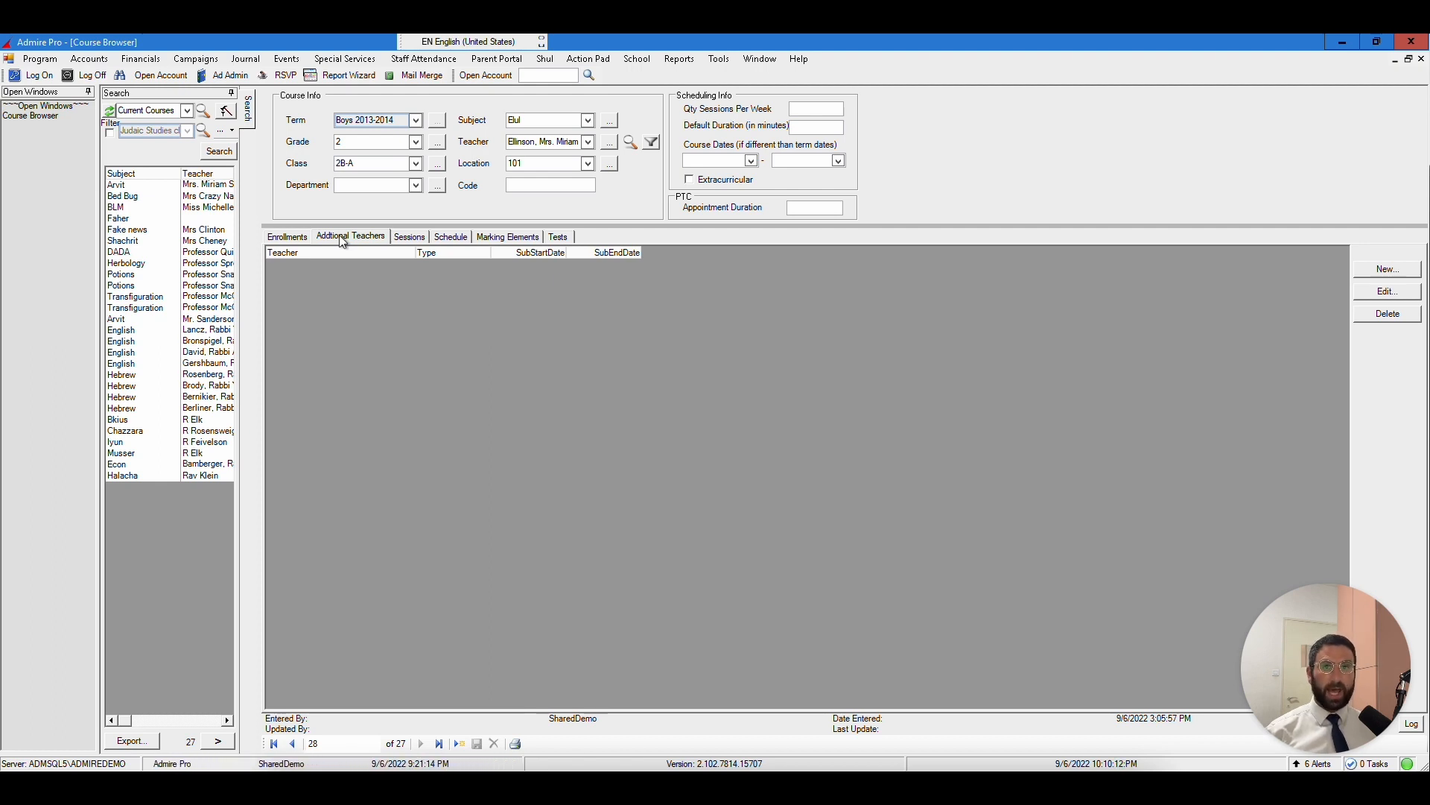
click(1382, 270)
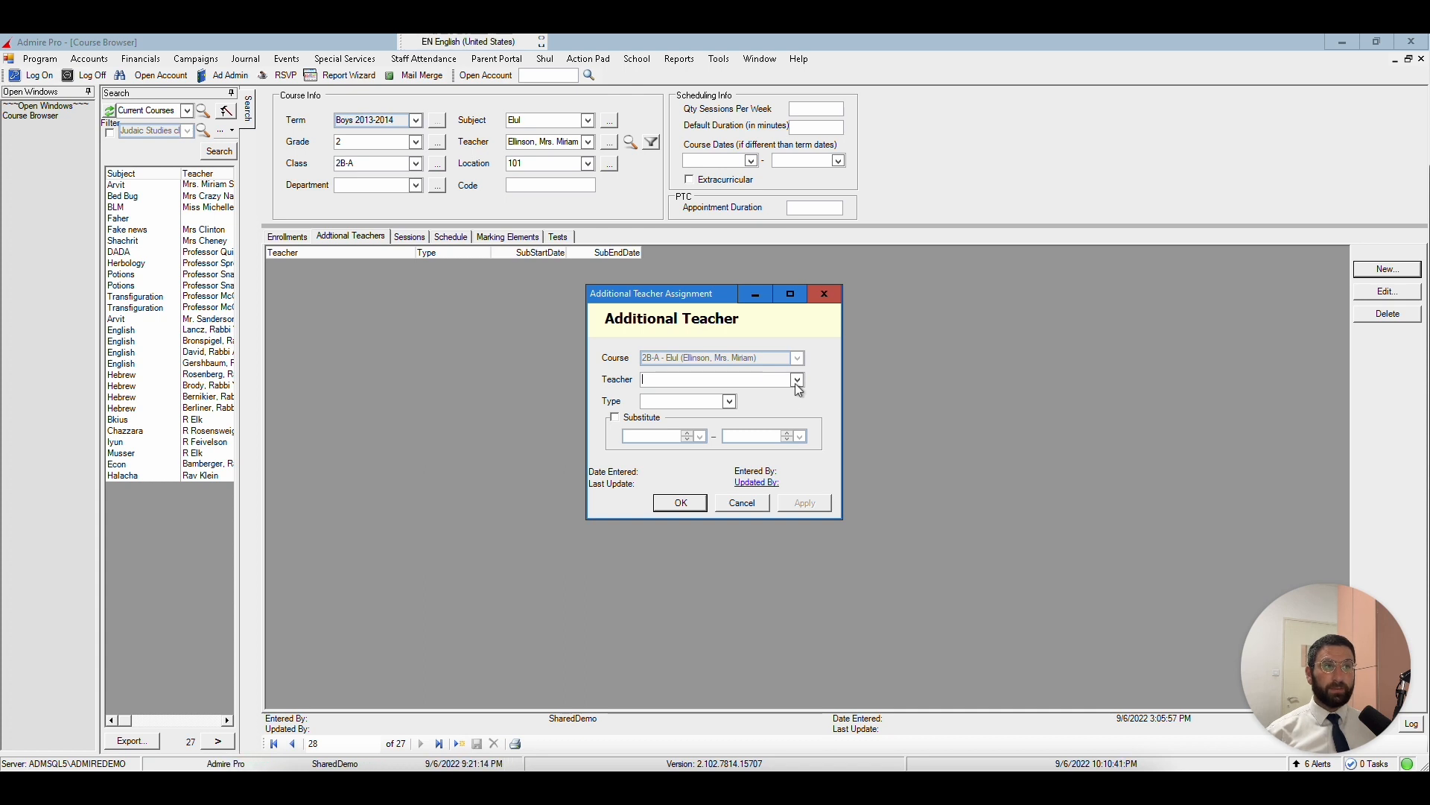
click(796, 382)
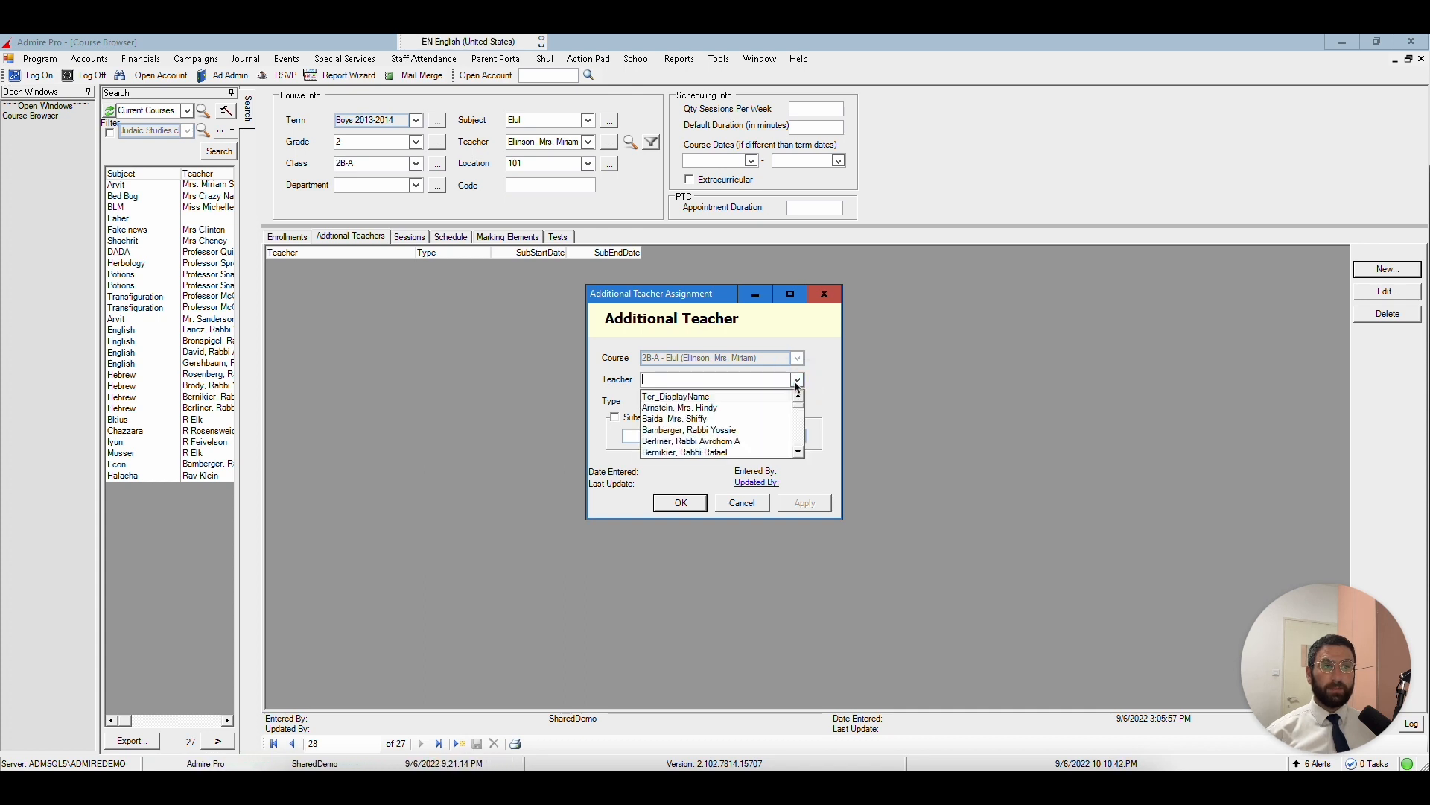
click(692, 419)
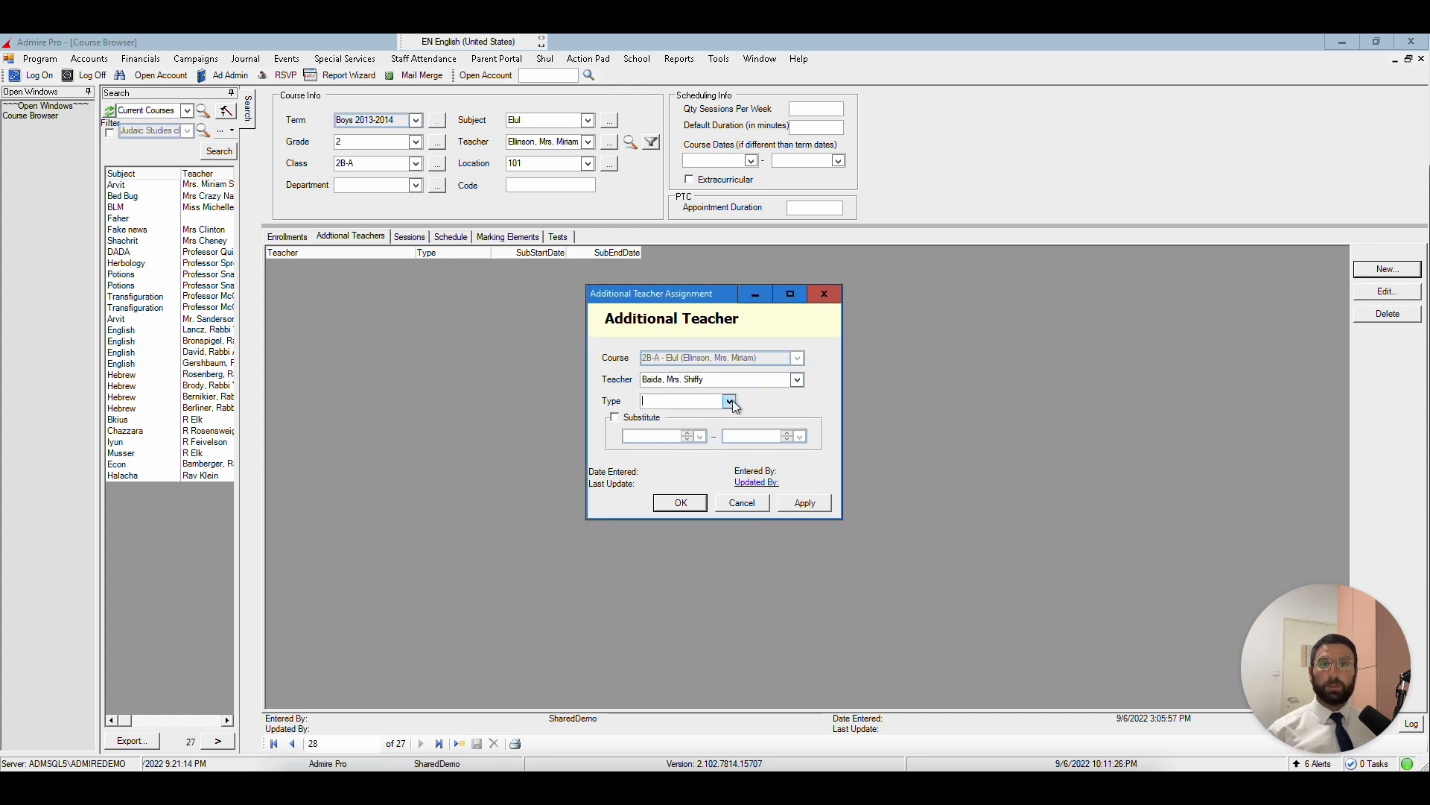
click(731, 402)
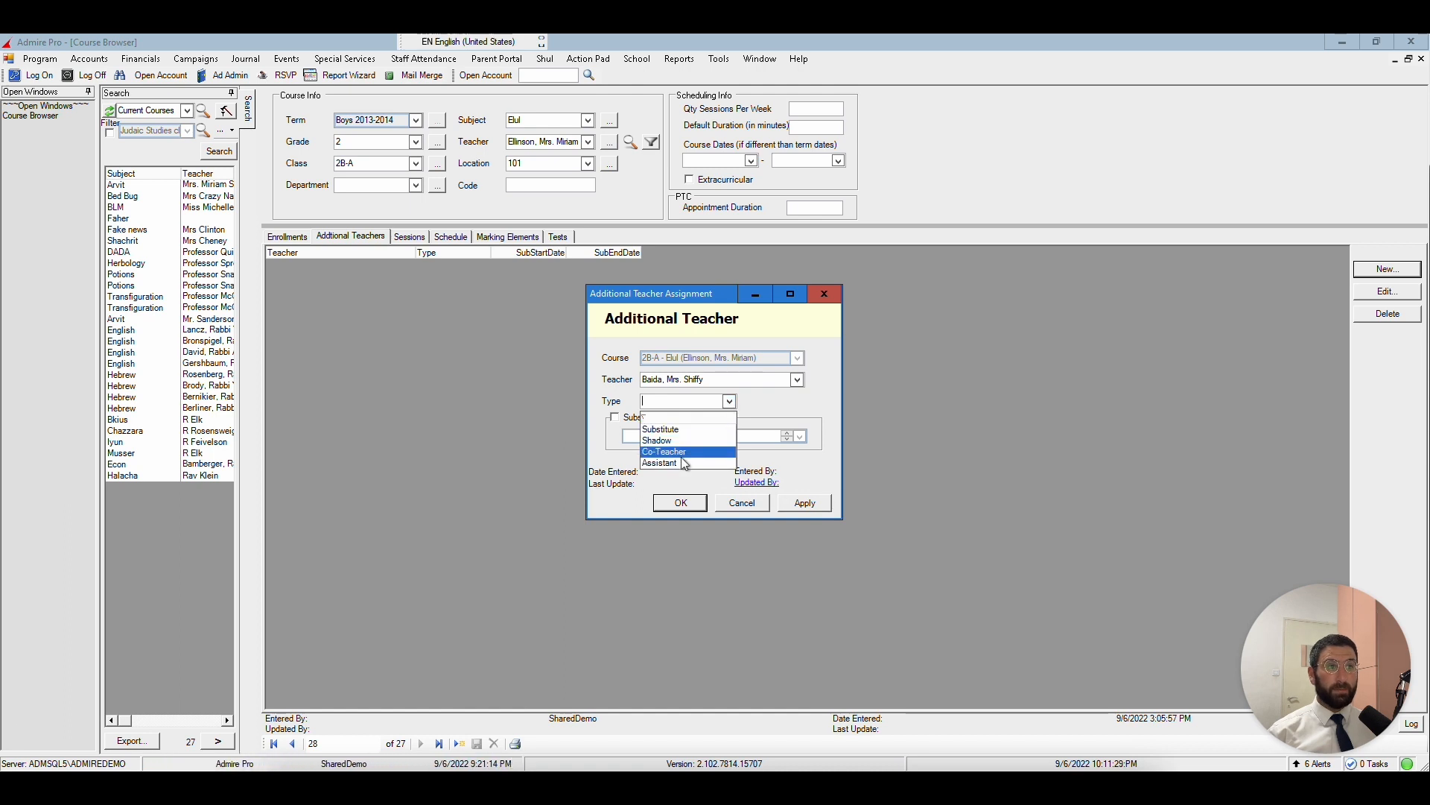
click(665, 431)
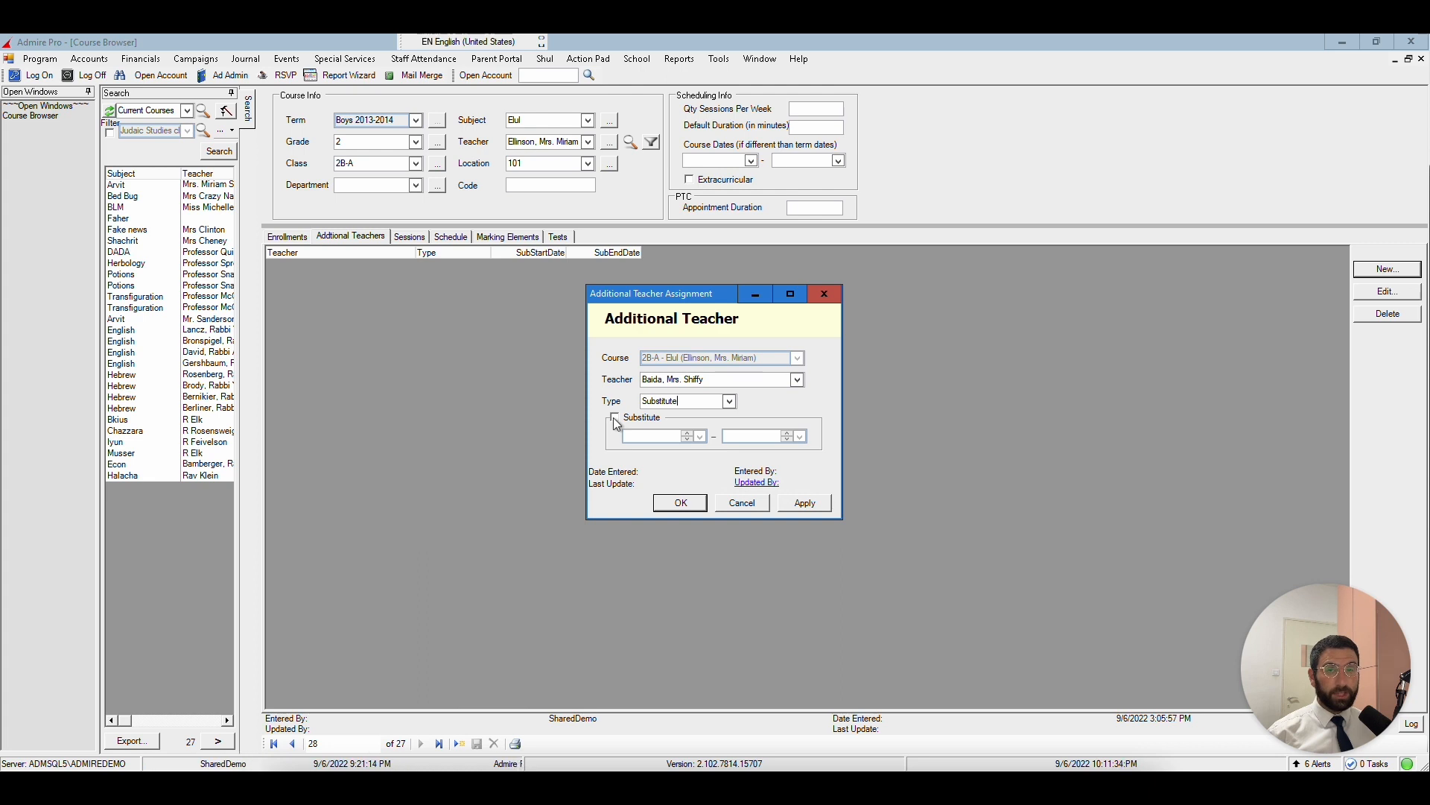
Enable the substitute period for the additional teacher from 1/10/2022 to 10/28/2022 and save the assignment
click(615, 418)
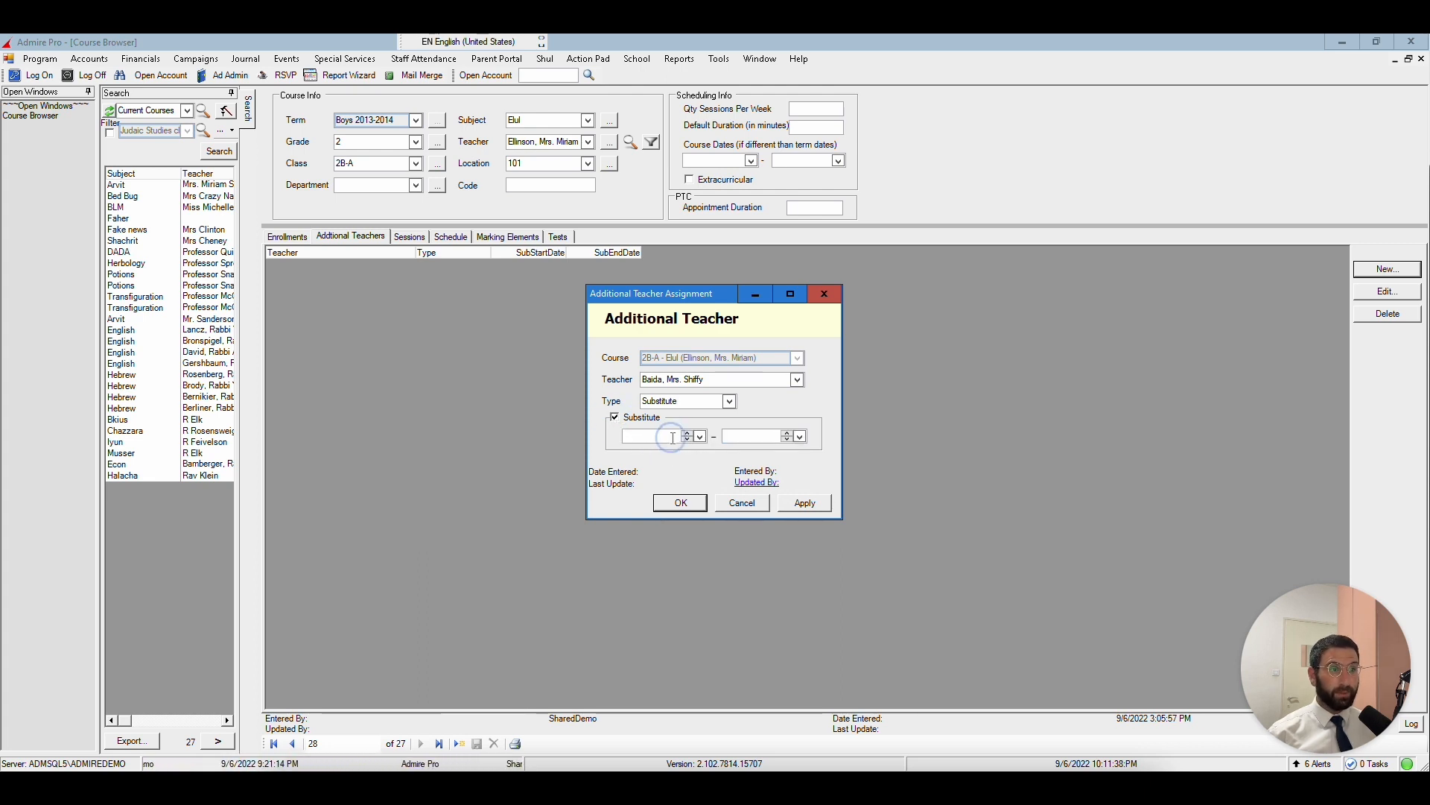
click(672, 439)
text(1/)
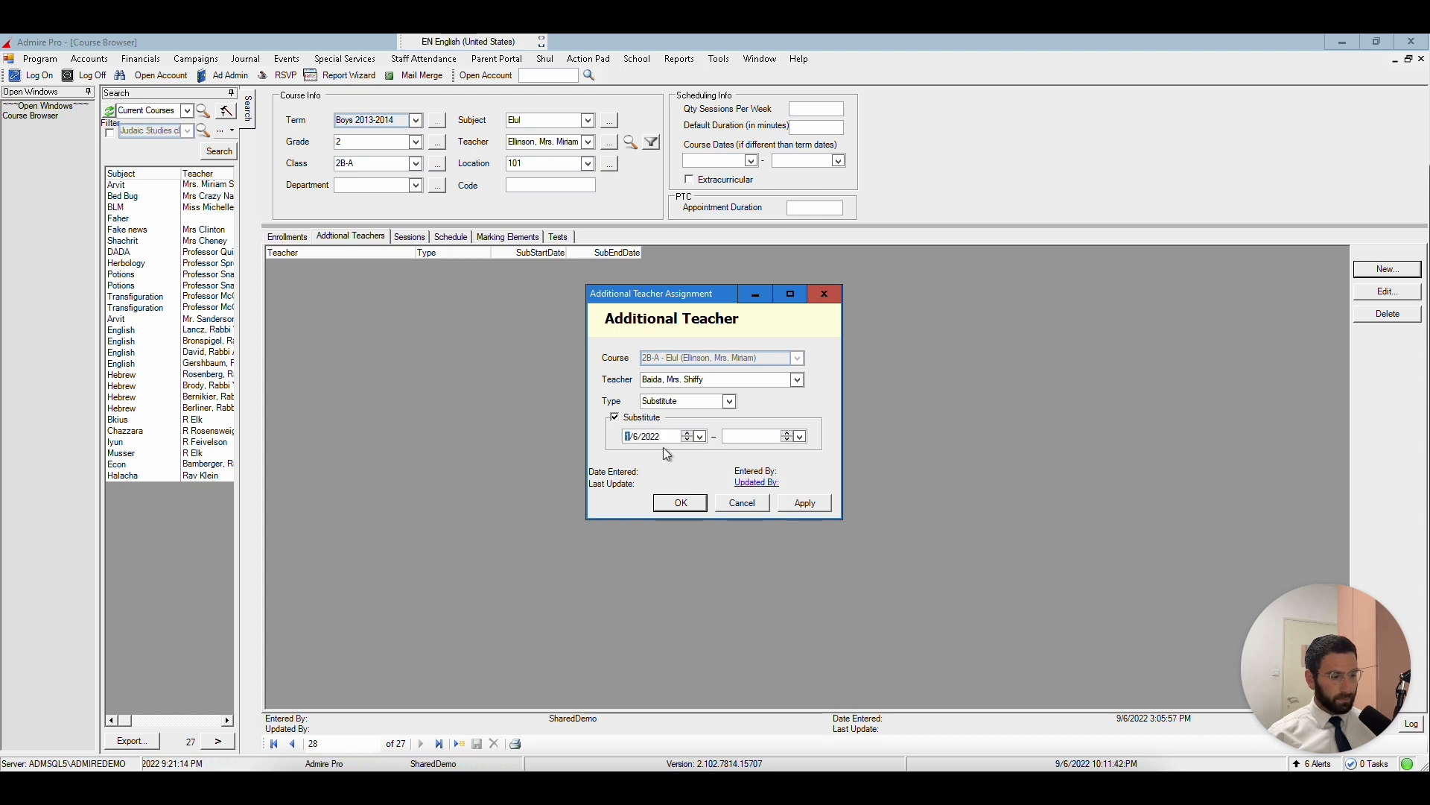
text(10)
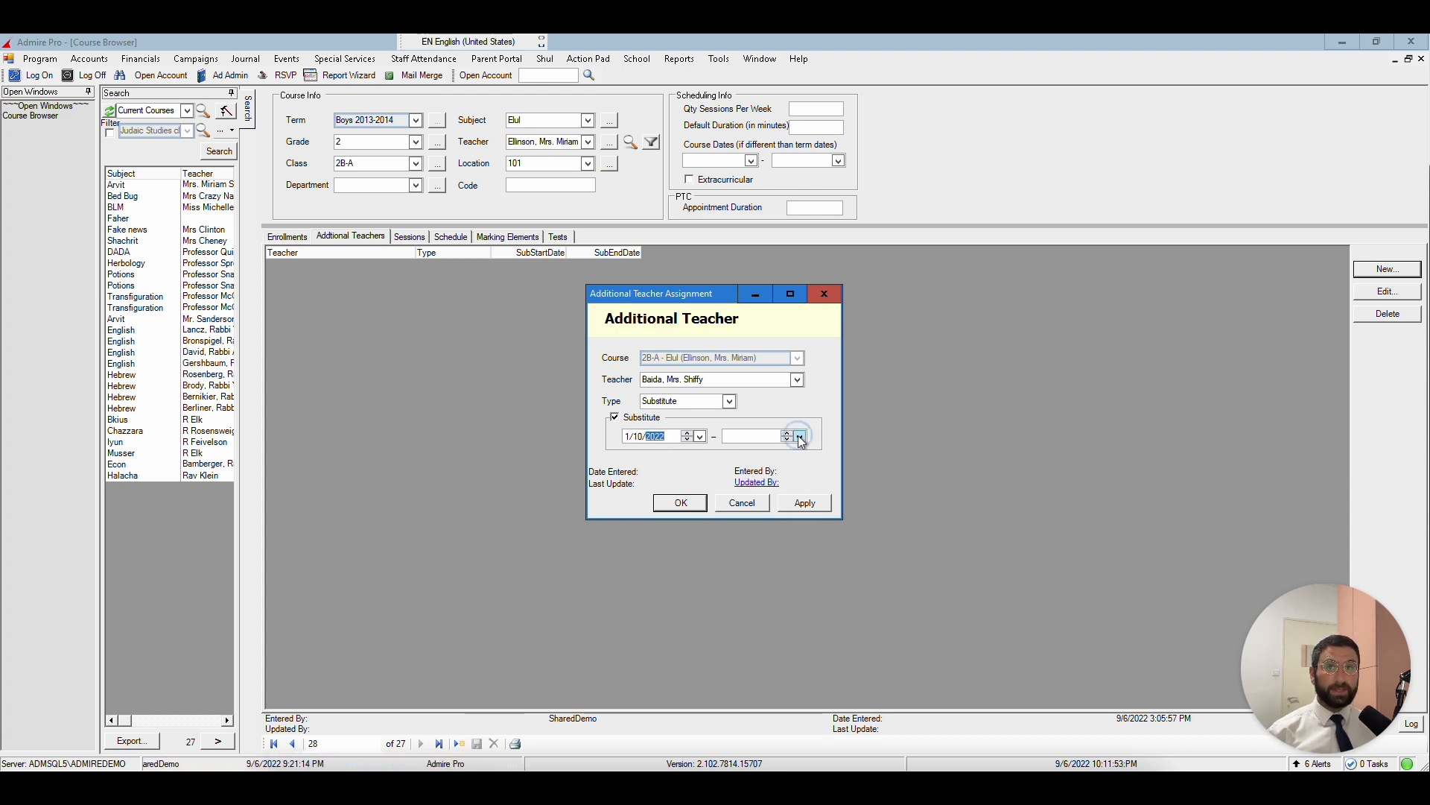
click(801, 437)
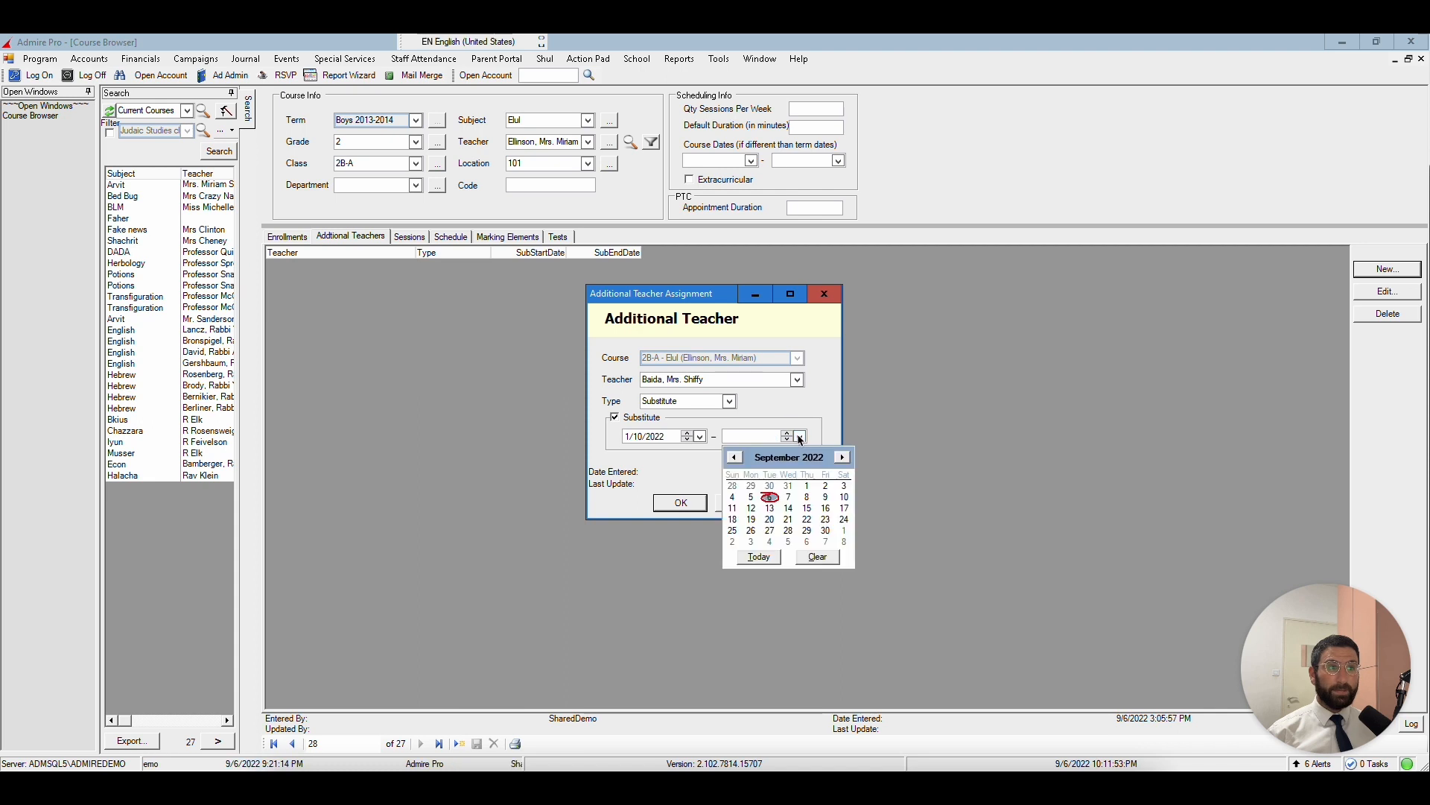
click(843, 458)
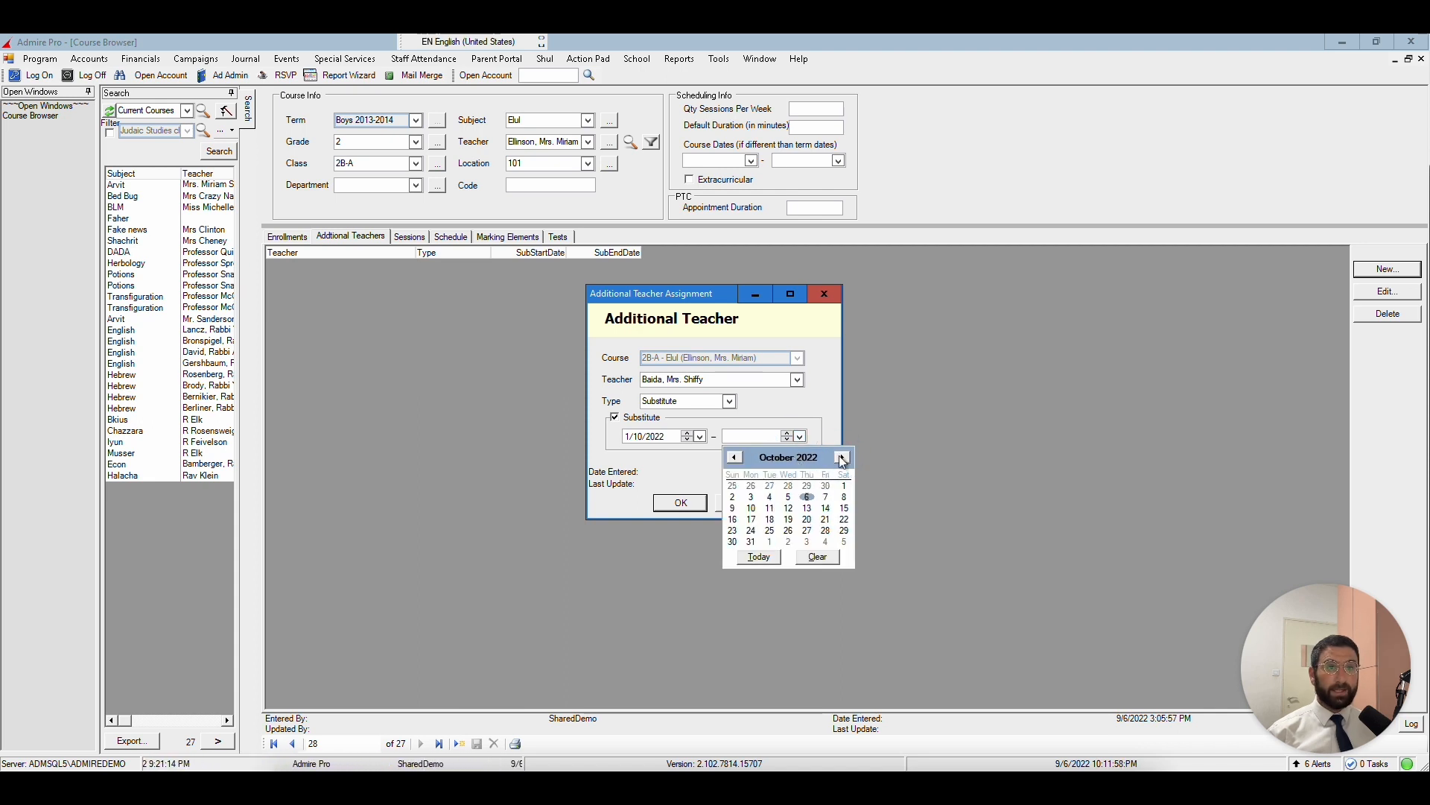
click(826, 530)
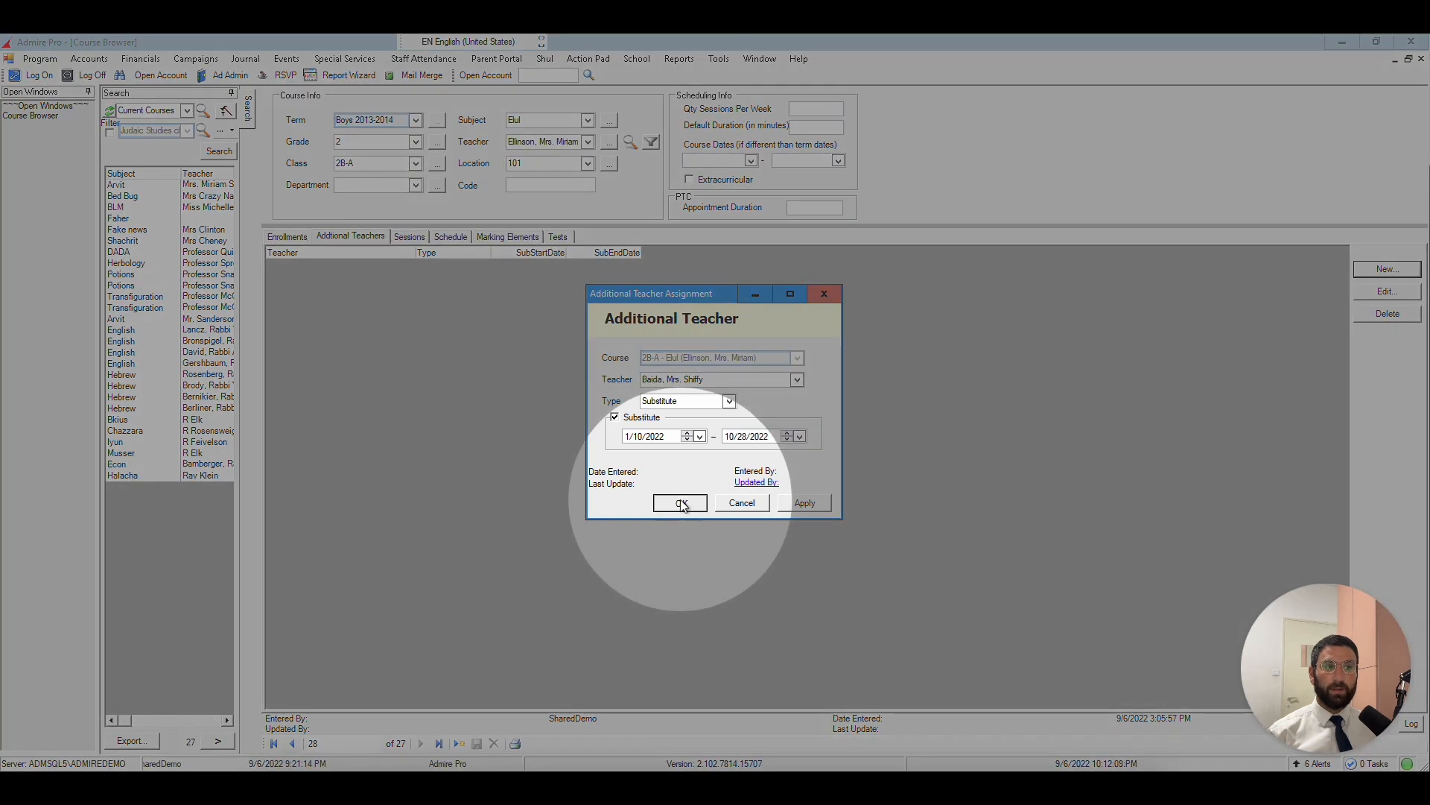
click(681, 504)
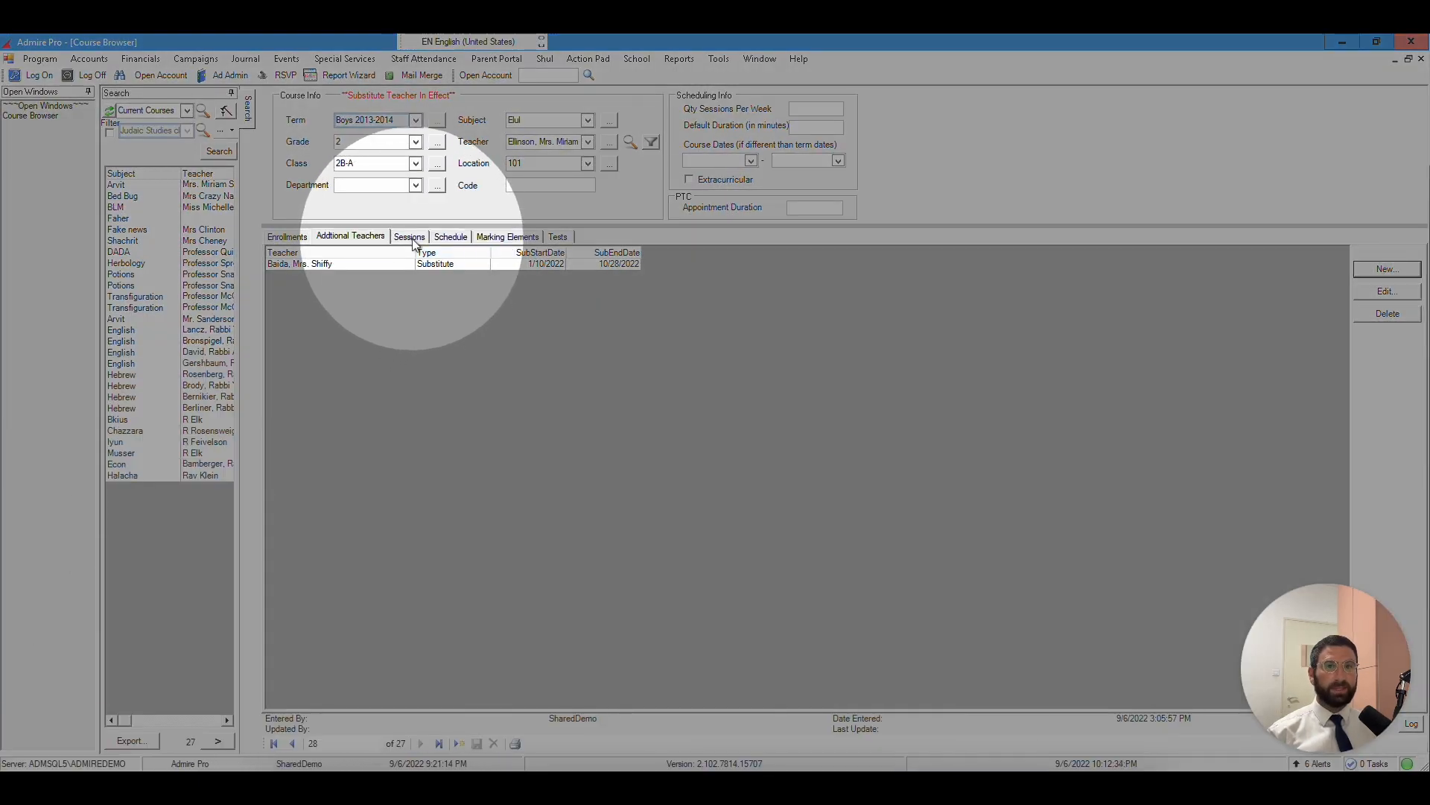
Create Elul course sessions from 2:00 PM to 3:00 PM on Sunday, Monday and Thursday
click(411, 237)
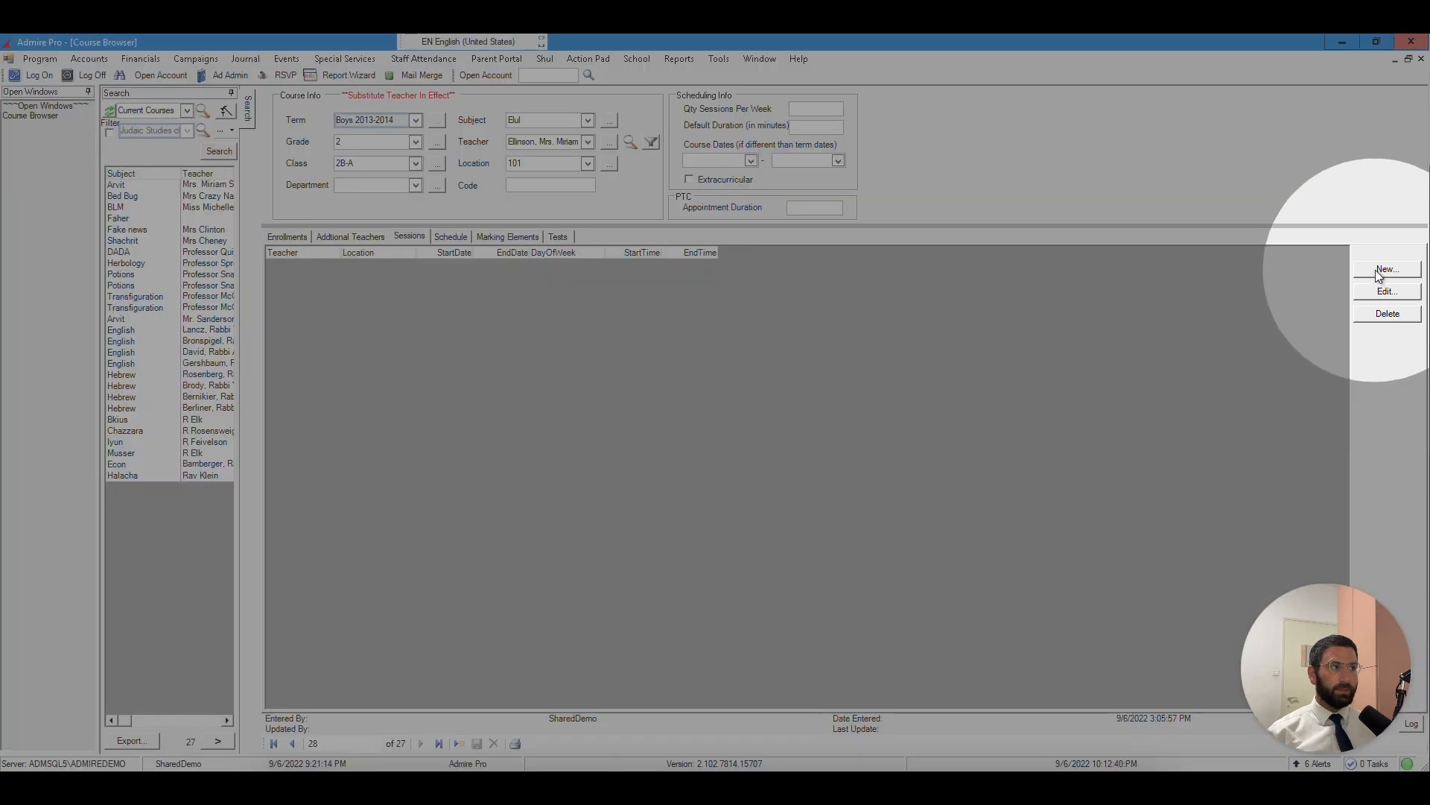
click(1376, 270)
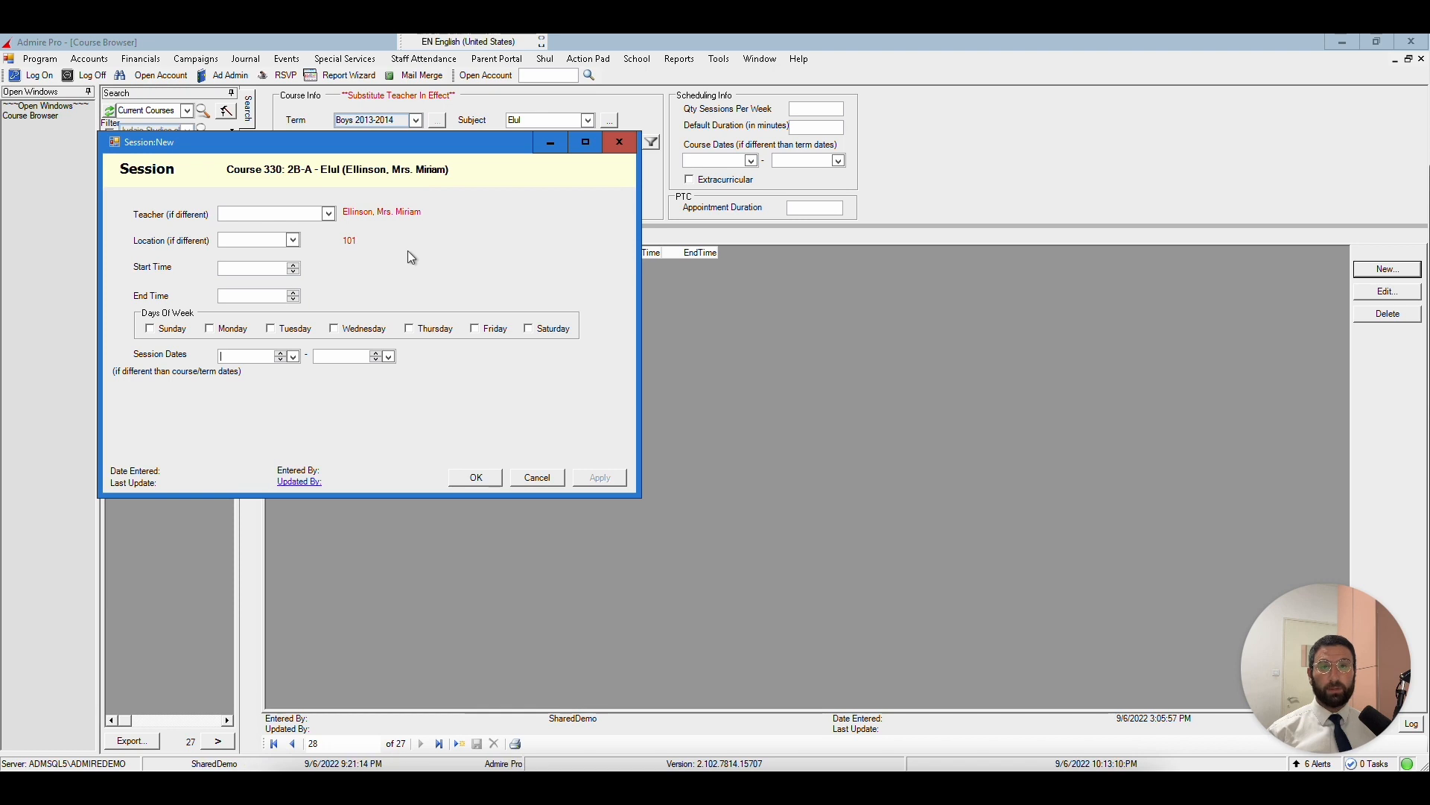
click(249, 272)
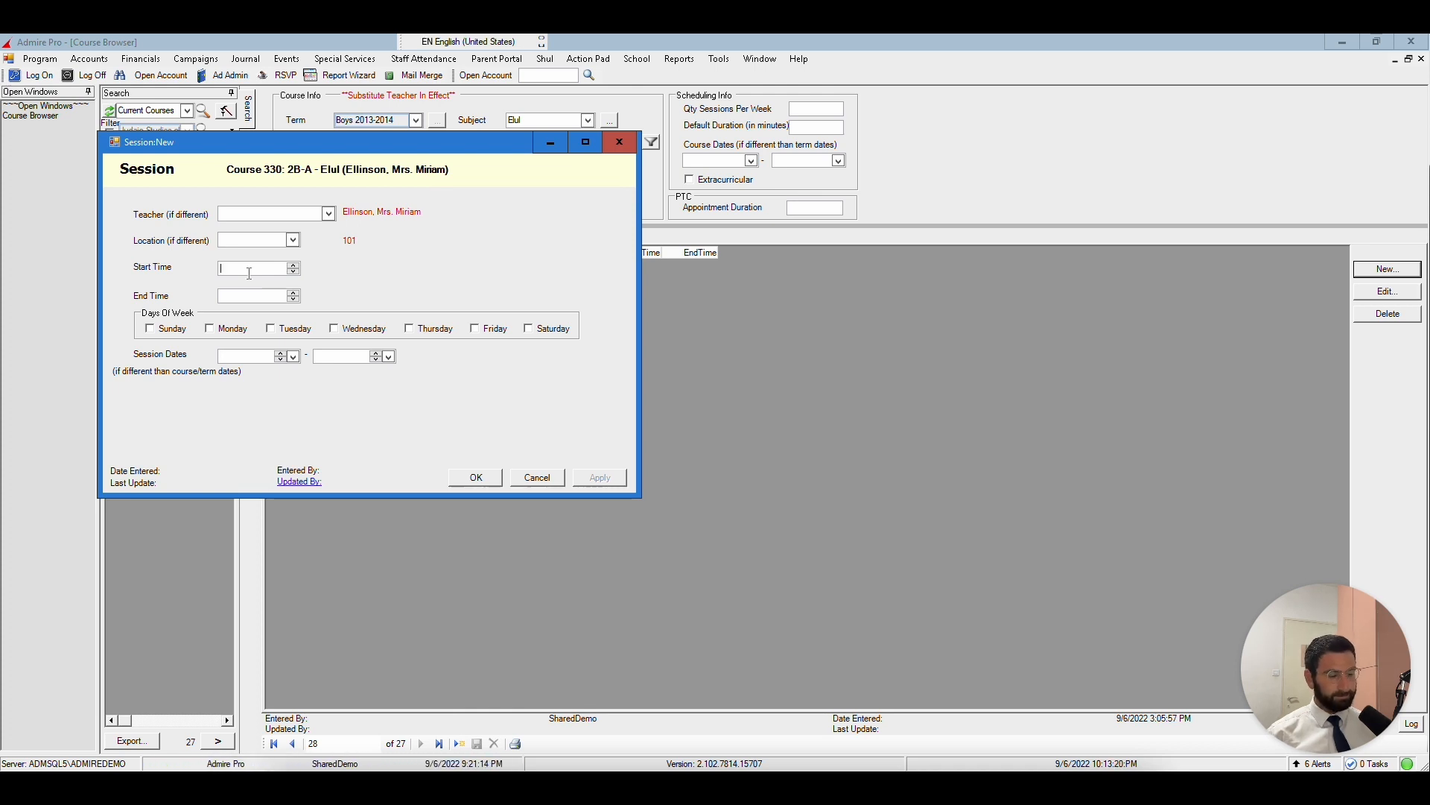
text(200)
click(240, 297)
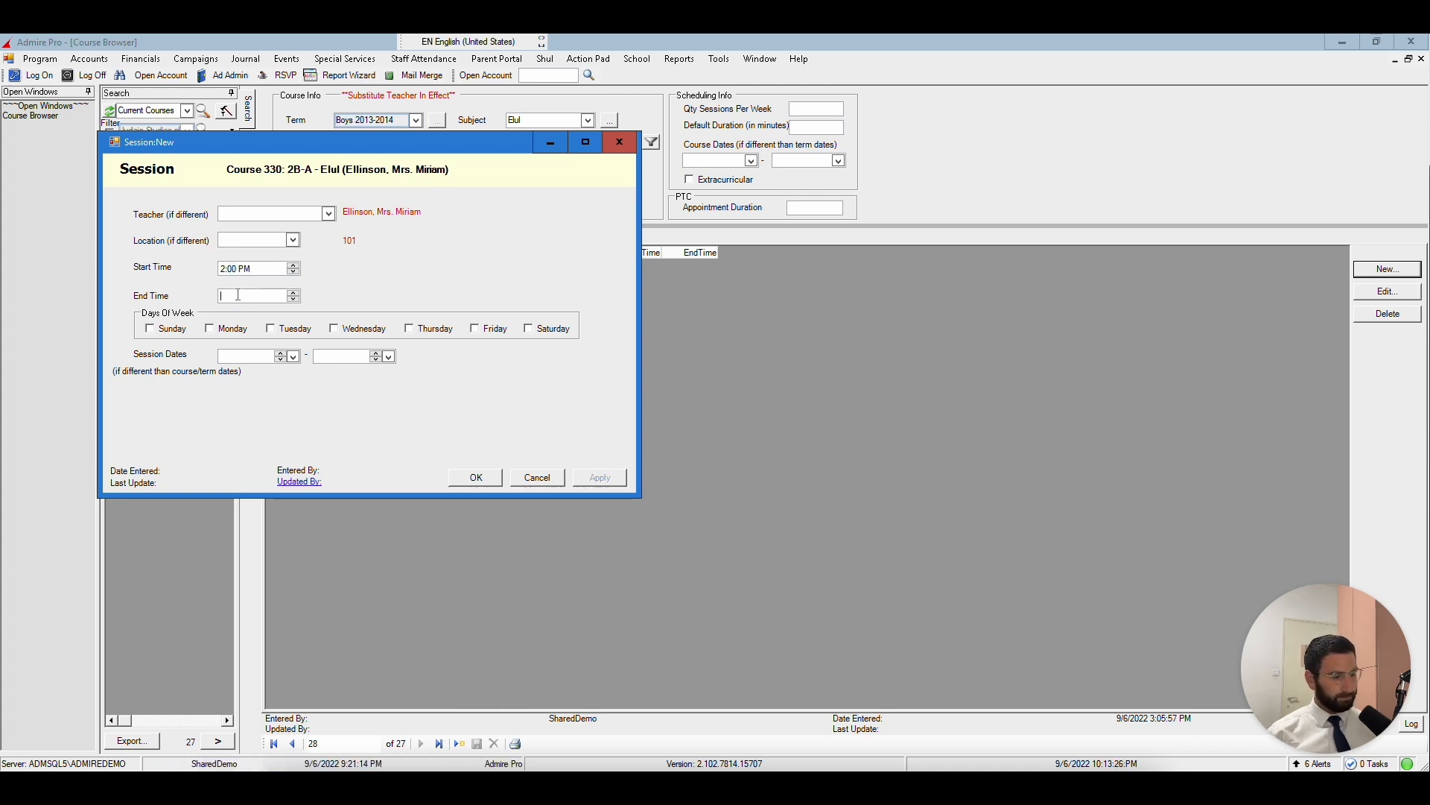
text(300)
click(159, 332)
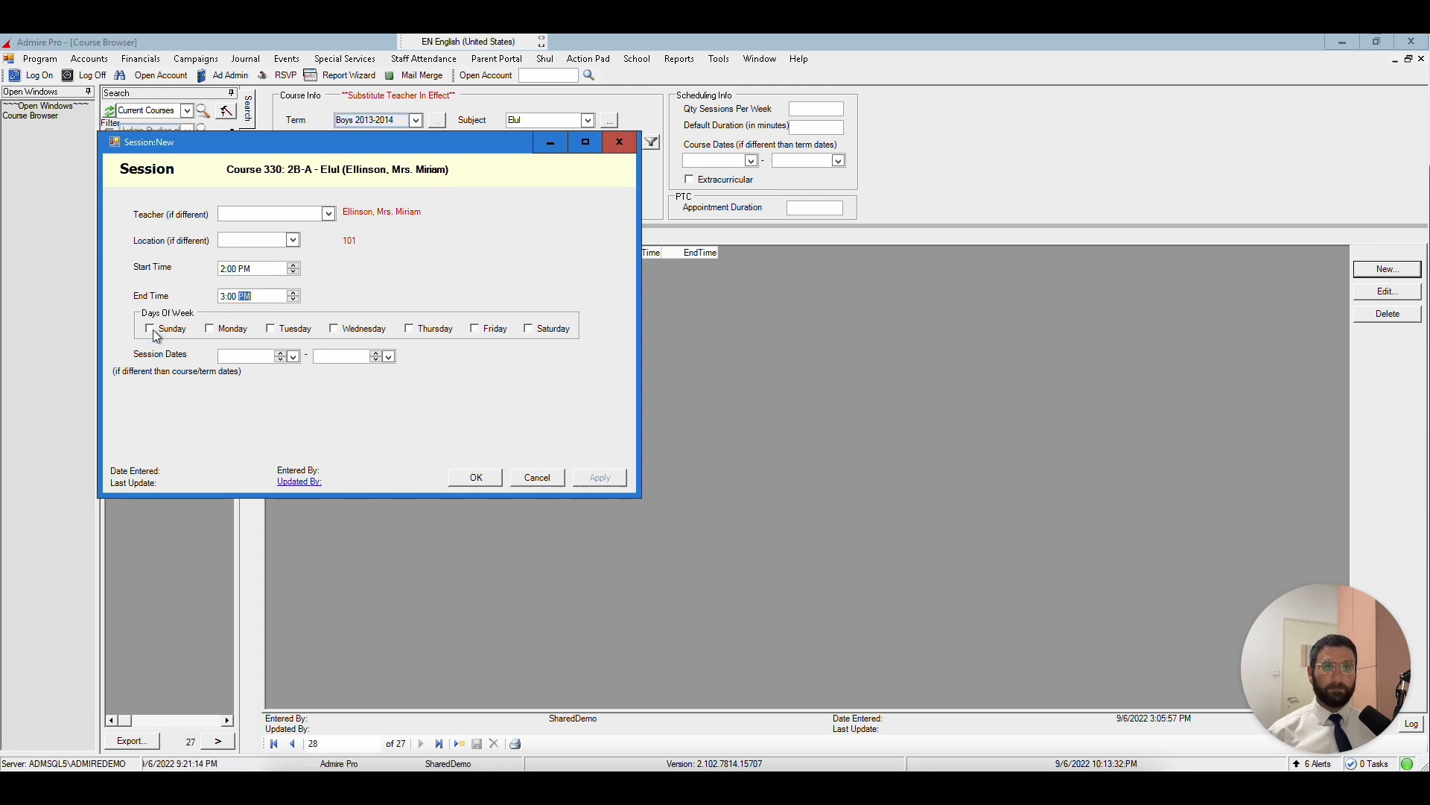
click(211, 329)
click(410, 329)
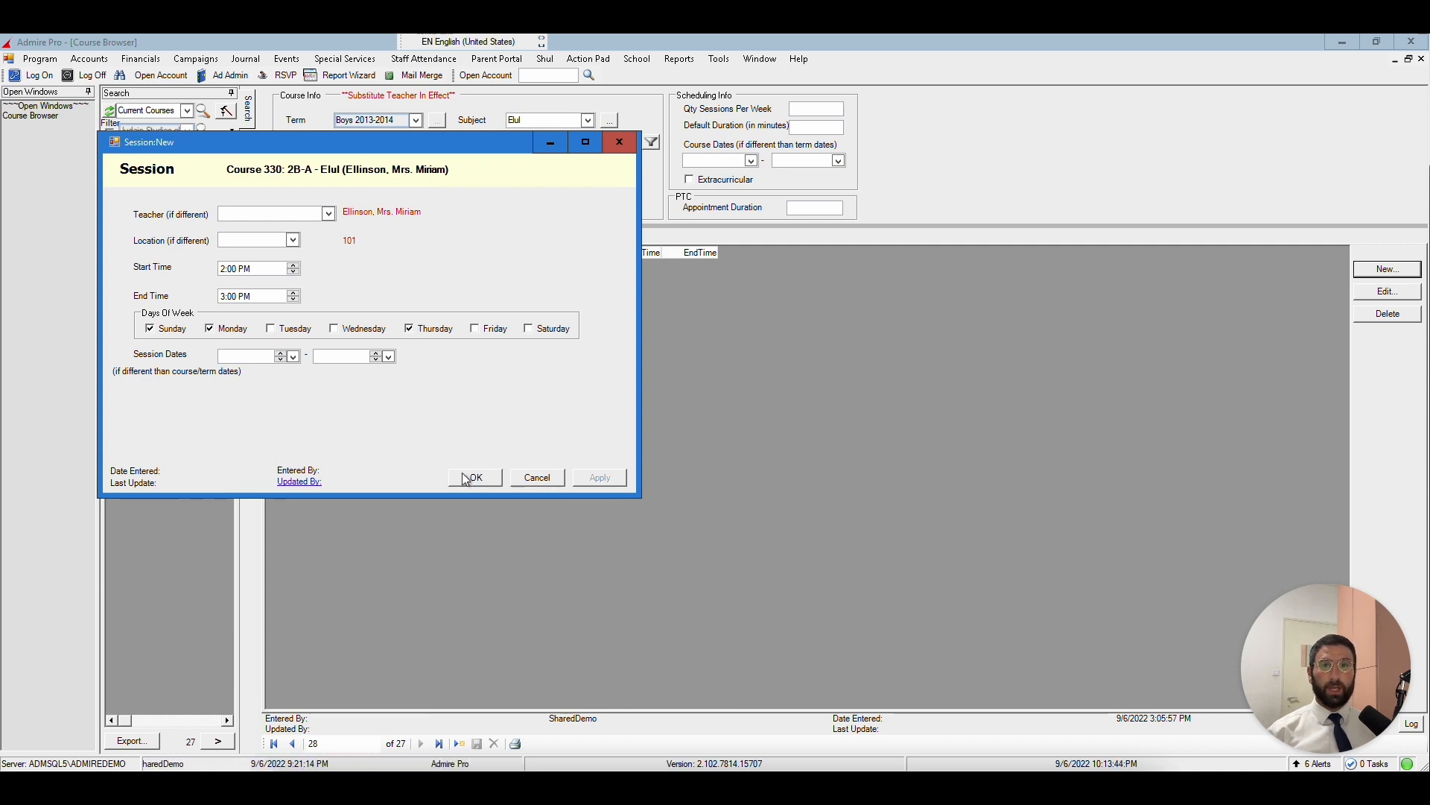
click(473, 477)
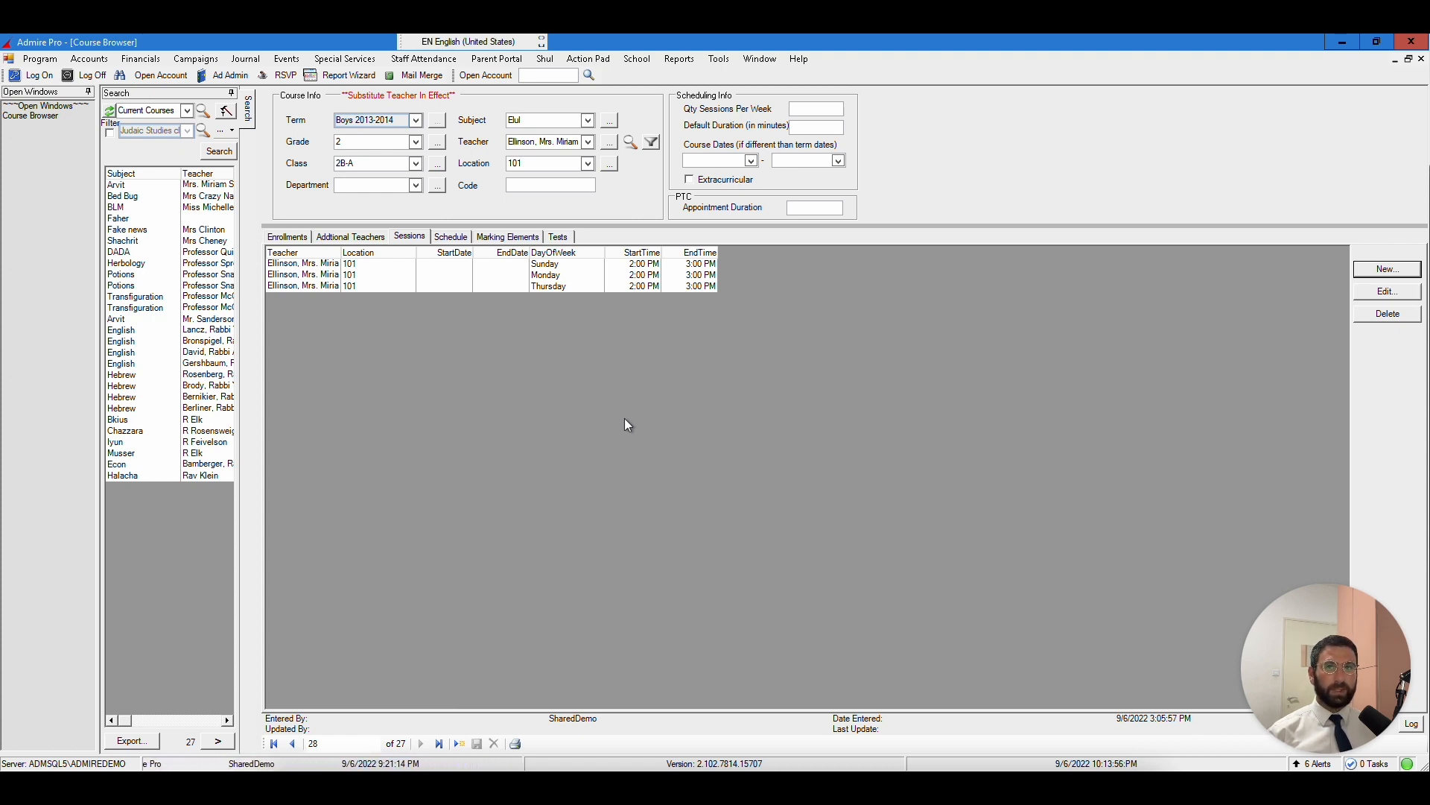
Add a Tuesday session from 2:00 PM to 3:00 PM in location 103
click(1373, 274)
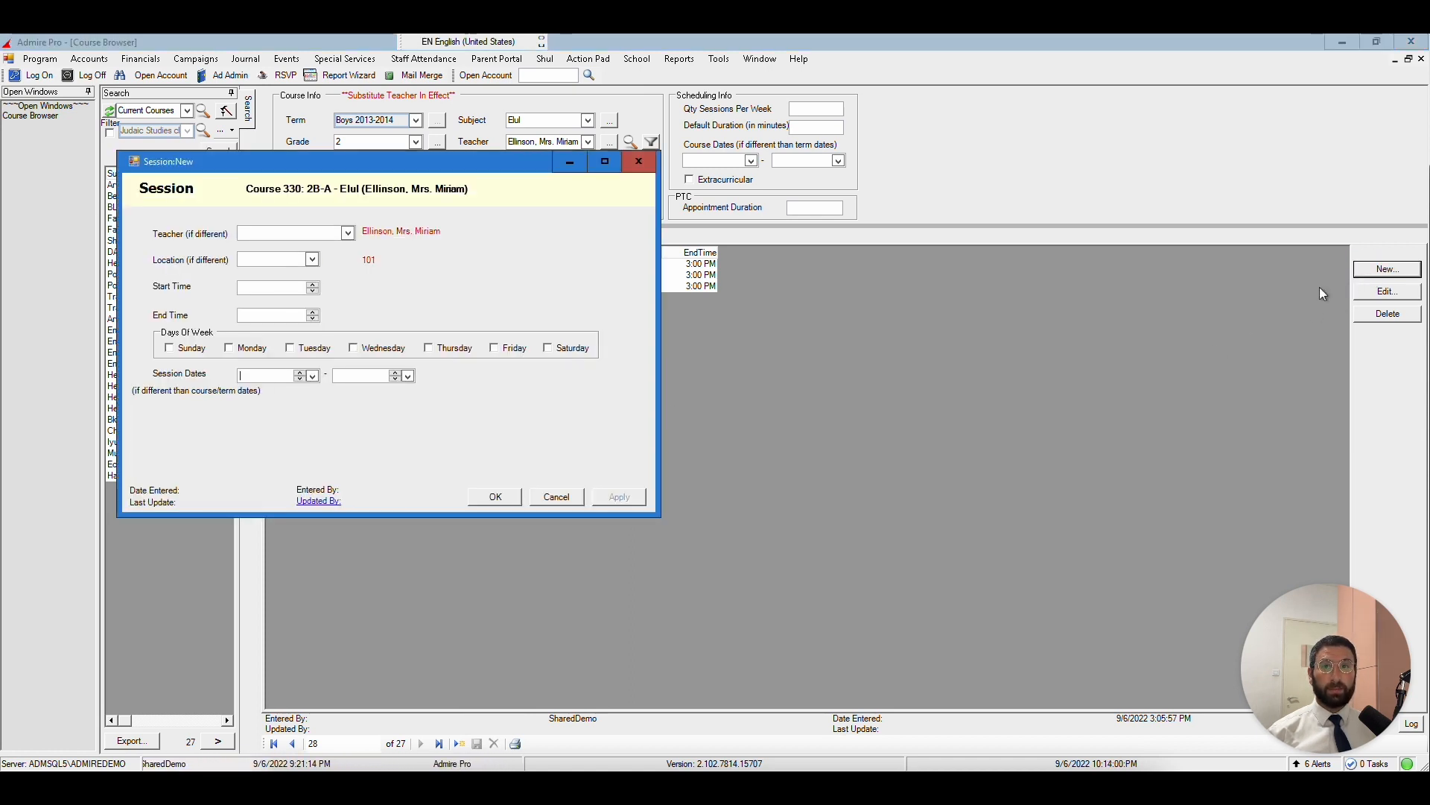
click(290, 348)
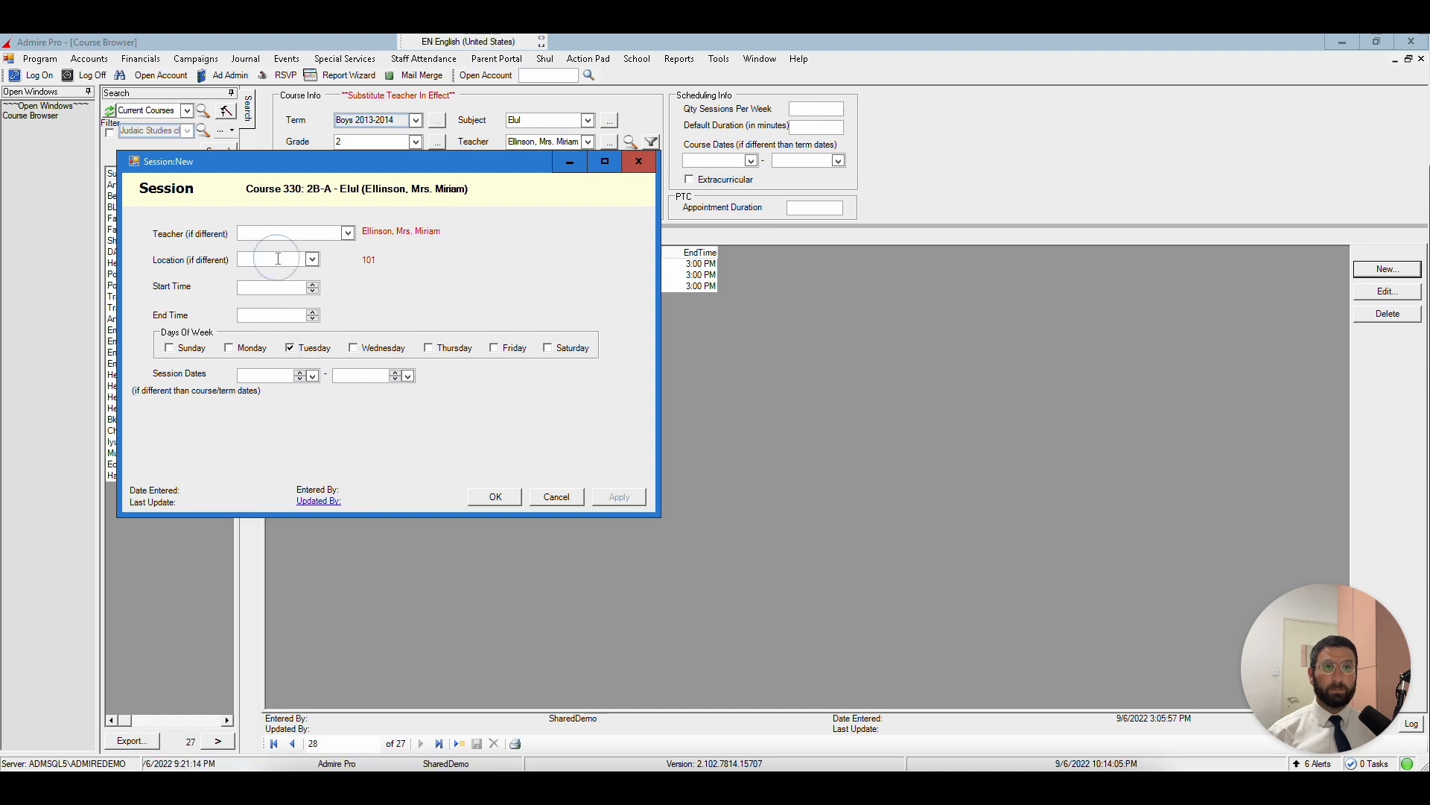
click(312, 259)
click(264, 310)
click(257, 288)
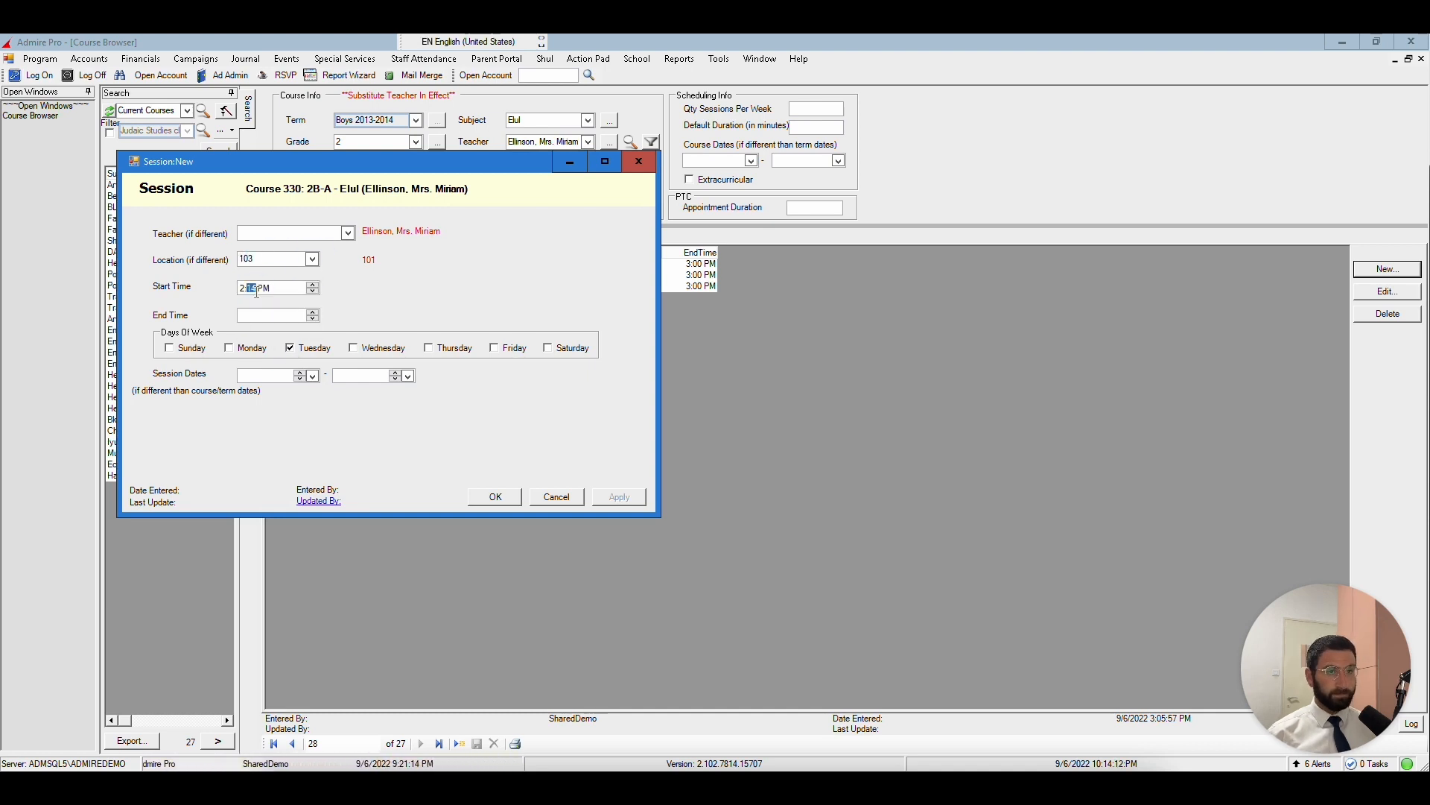
text(00)
click(259, 314)
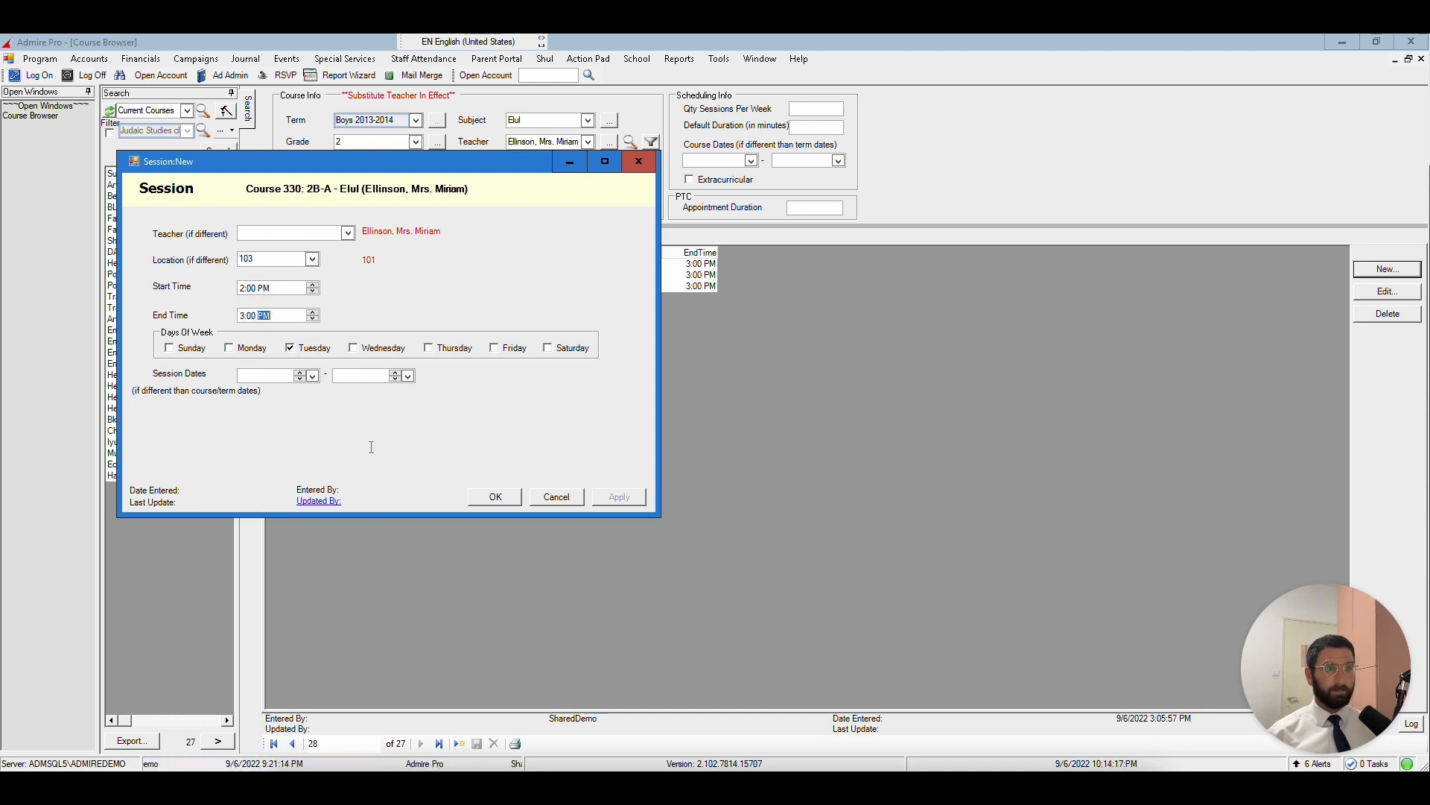
click(493, 497)
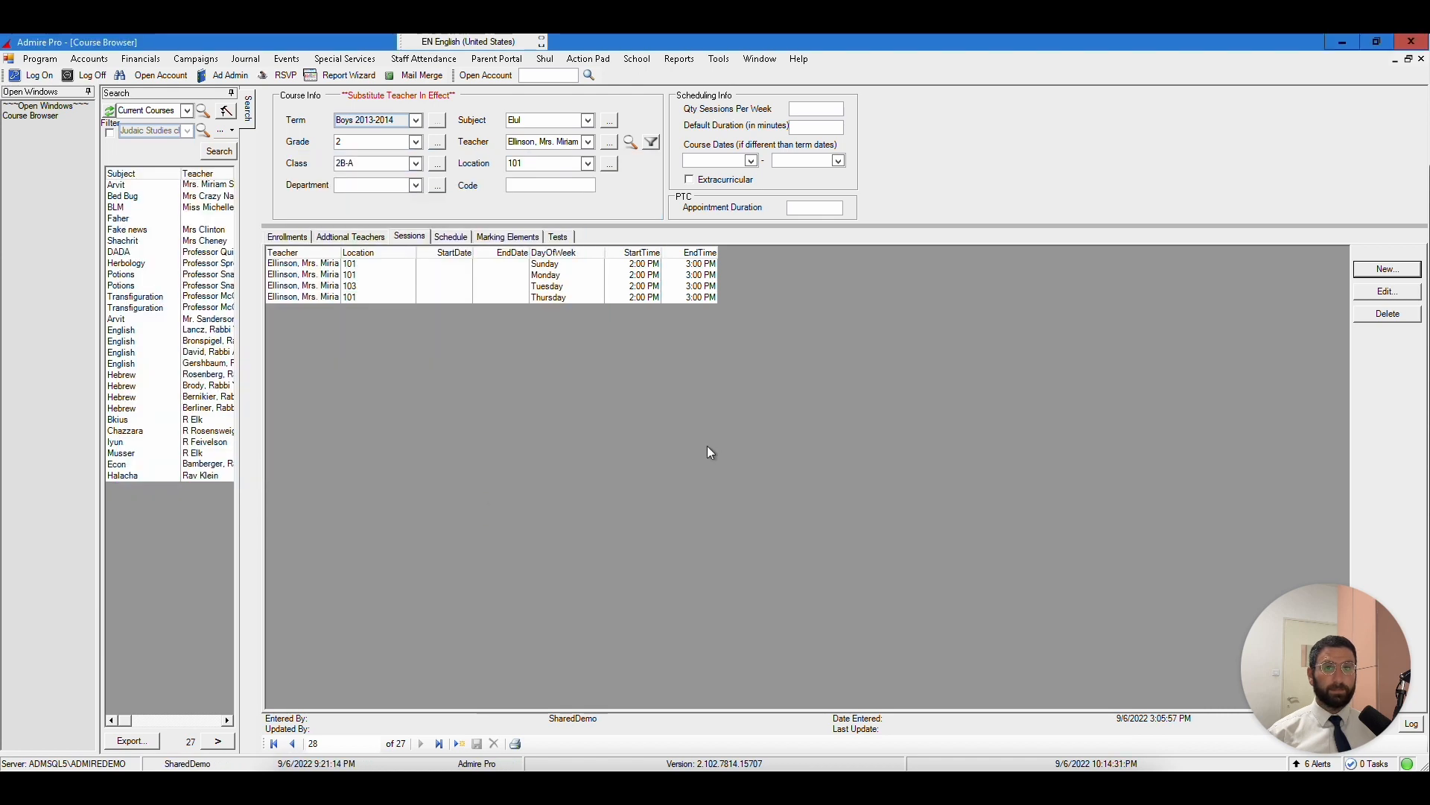
Add a Wednesday session from 2:00 PM to 3:00 PM, assigning a different teacher than the course's main one
click(1388, 270)
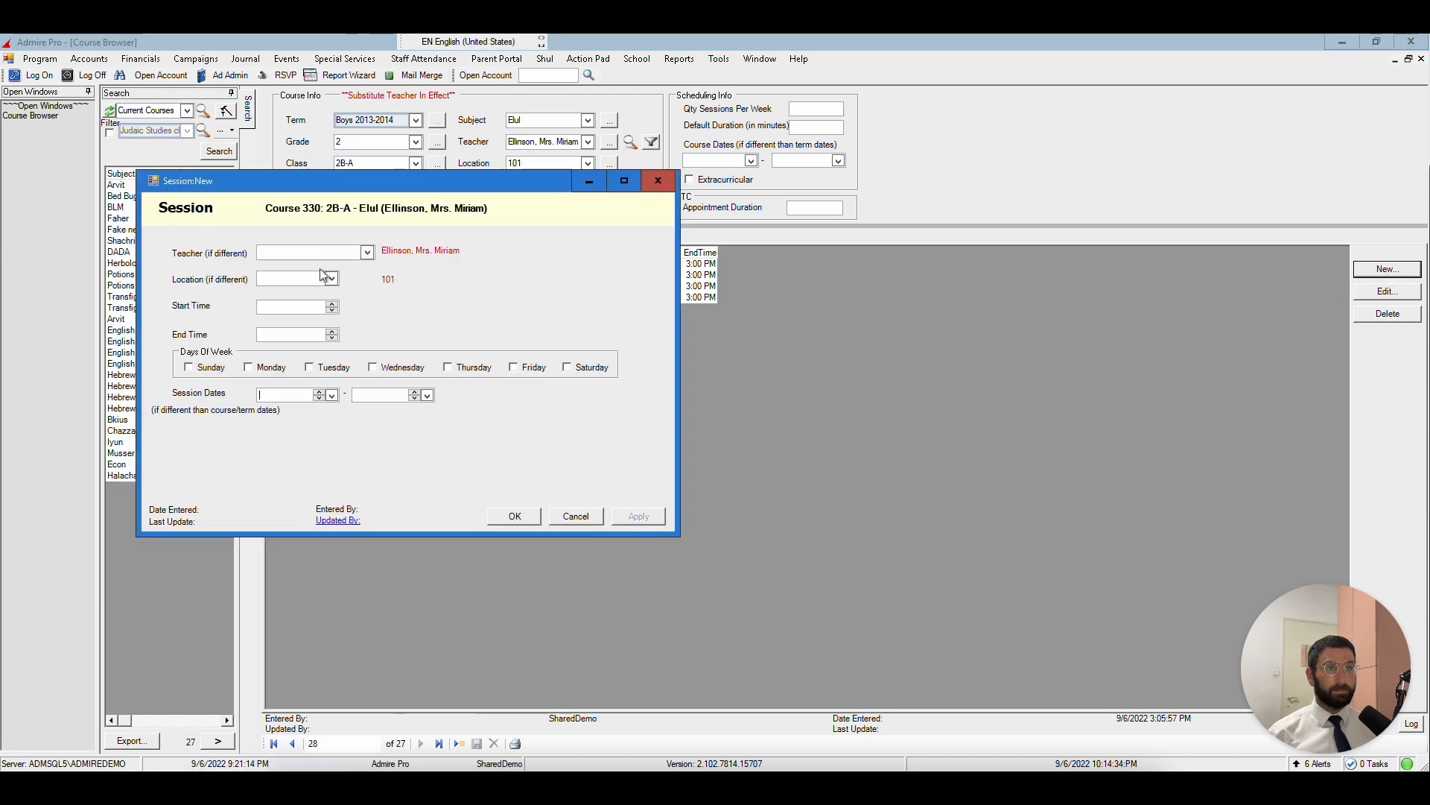
click(368, 252)
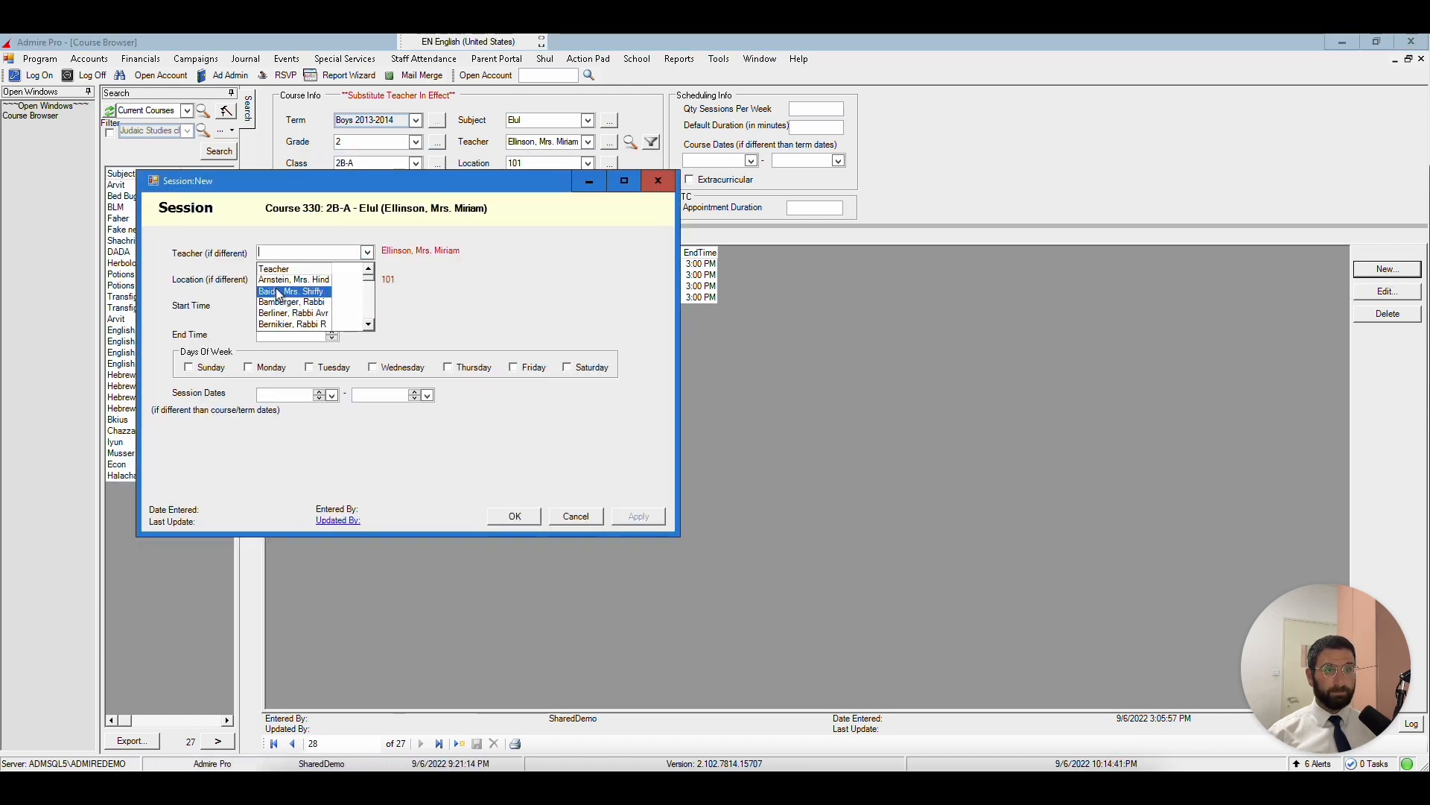
click(294, 279)
click(373, 367)
click(315, 308)
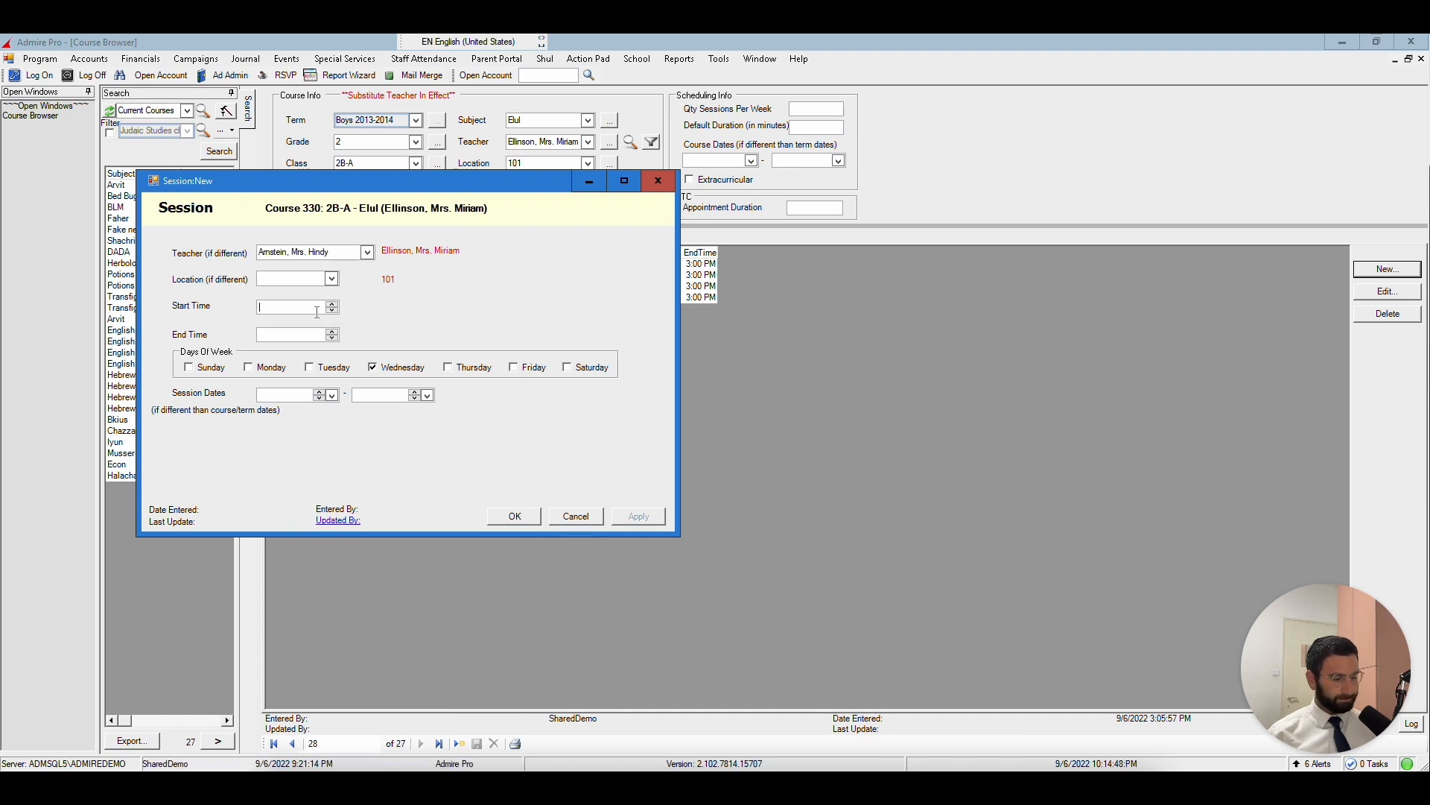
text(2:00 PM)
click(307, 334)
text(3:00 PM)
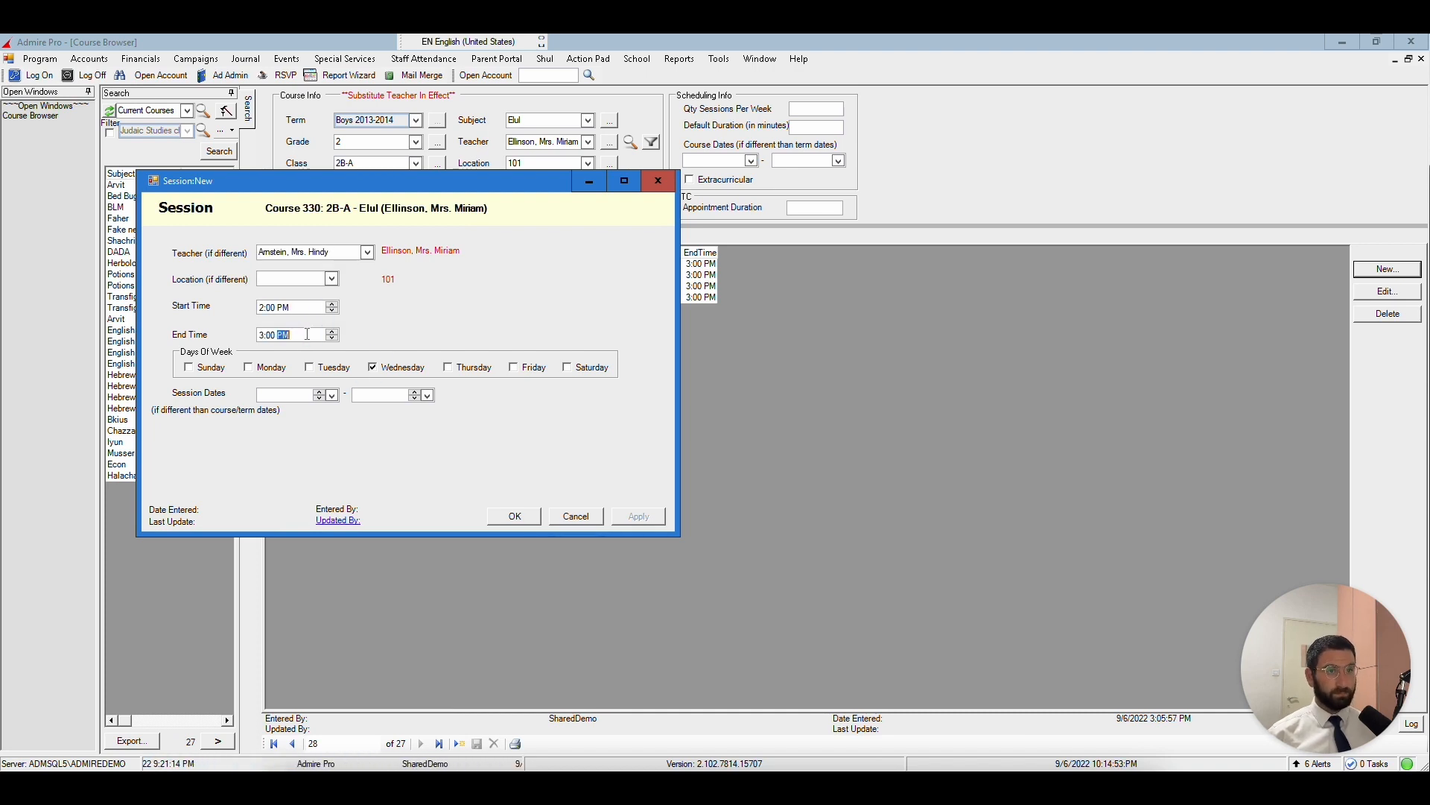
click(504, 518)
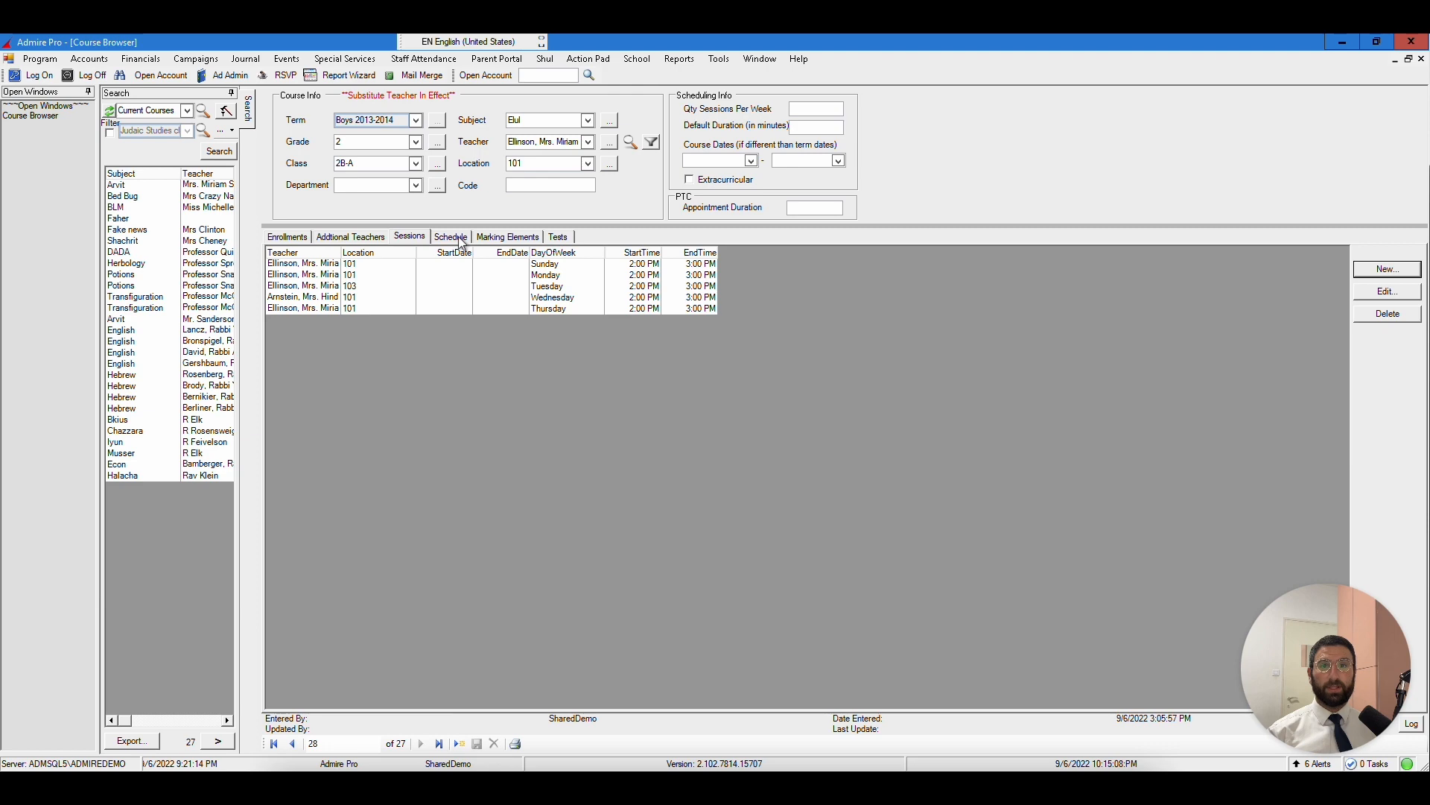
View the course schedule, and add a marking element named Ani Ledodi with 6 credits to the Elul course
click(457, 238)
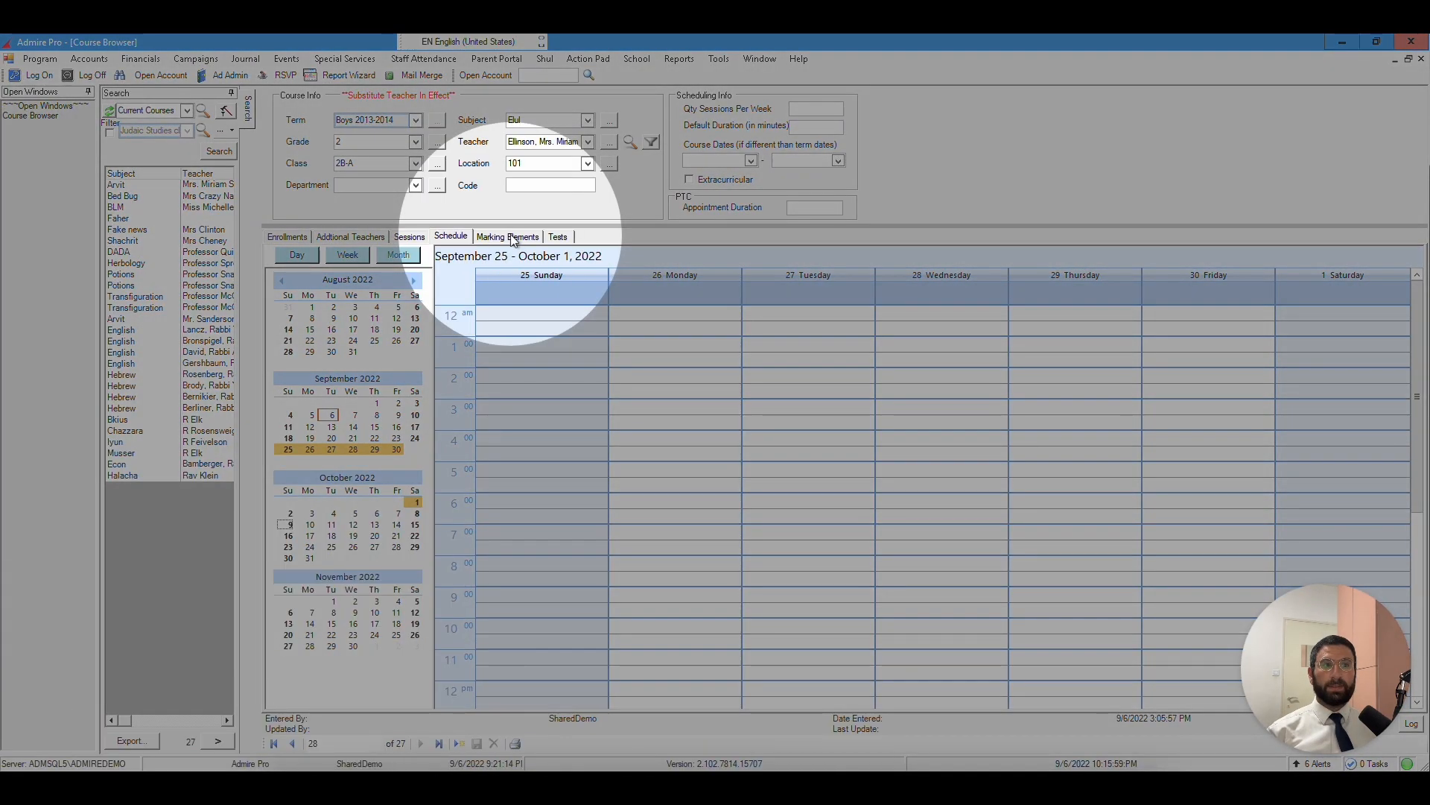
click(513, 238)
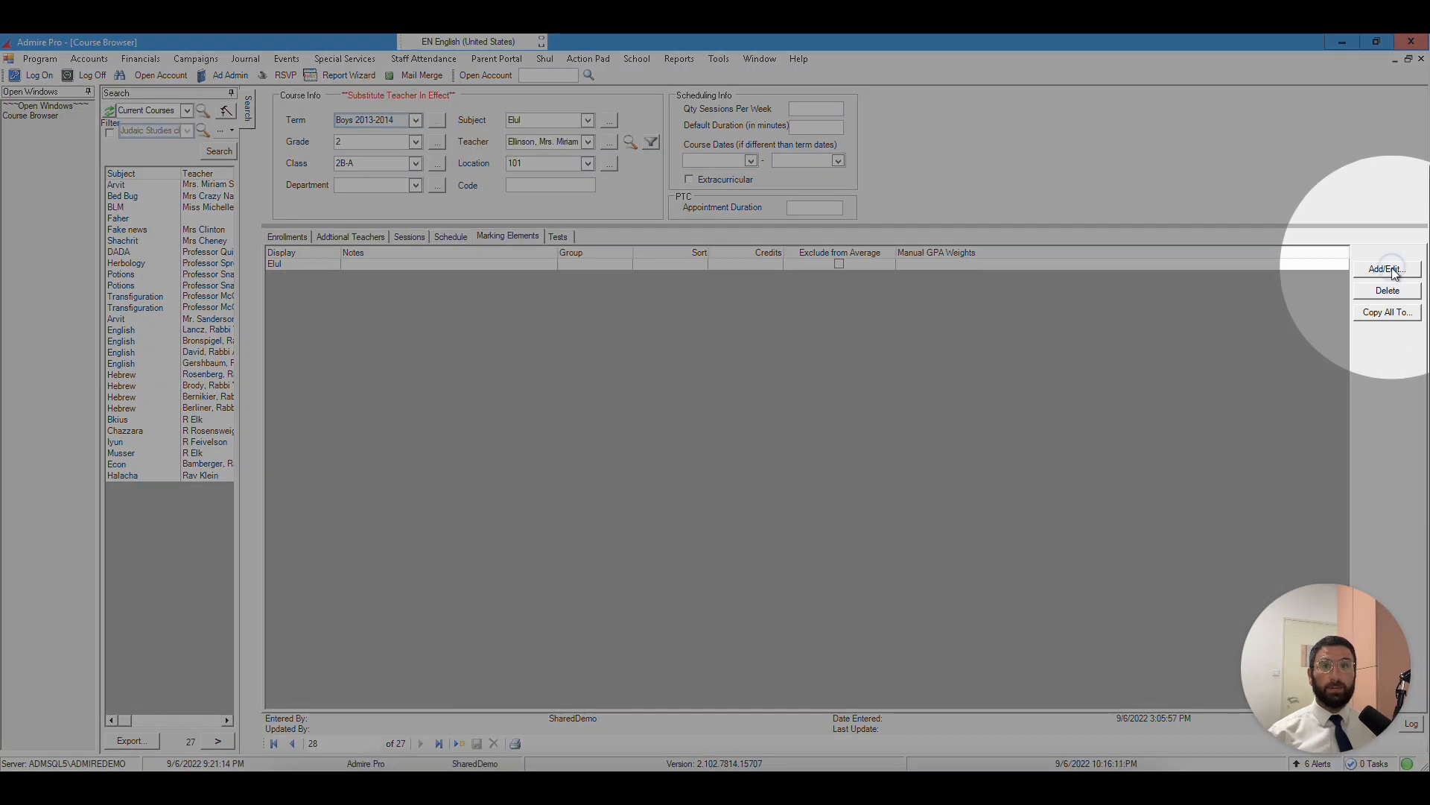
click(1392, 269)
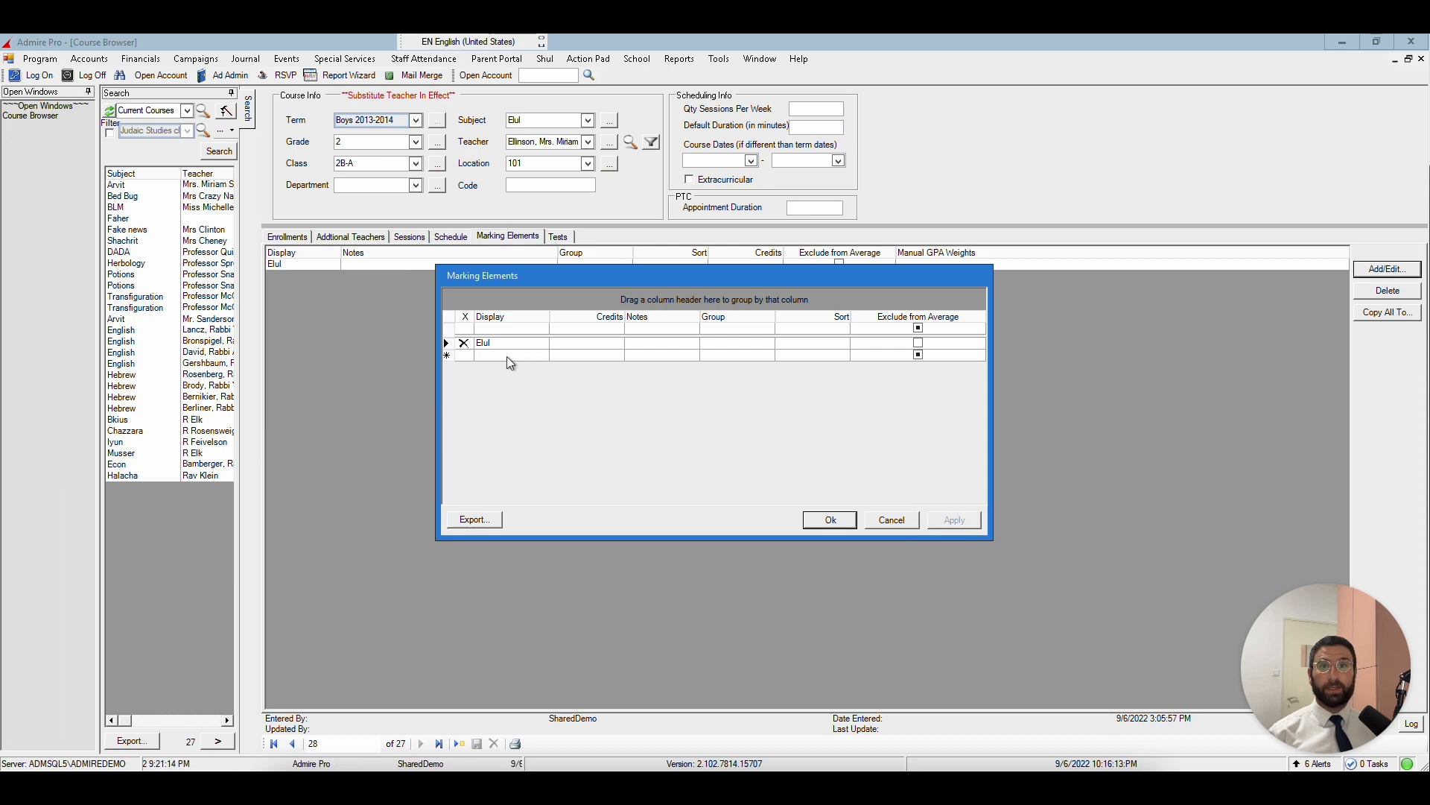
click(507, 356)
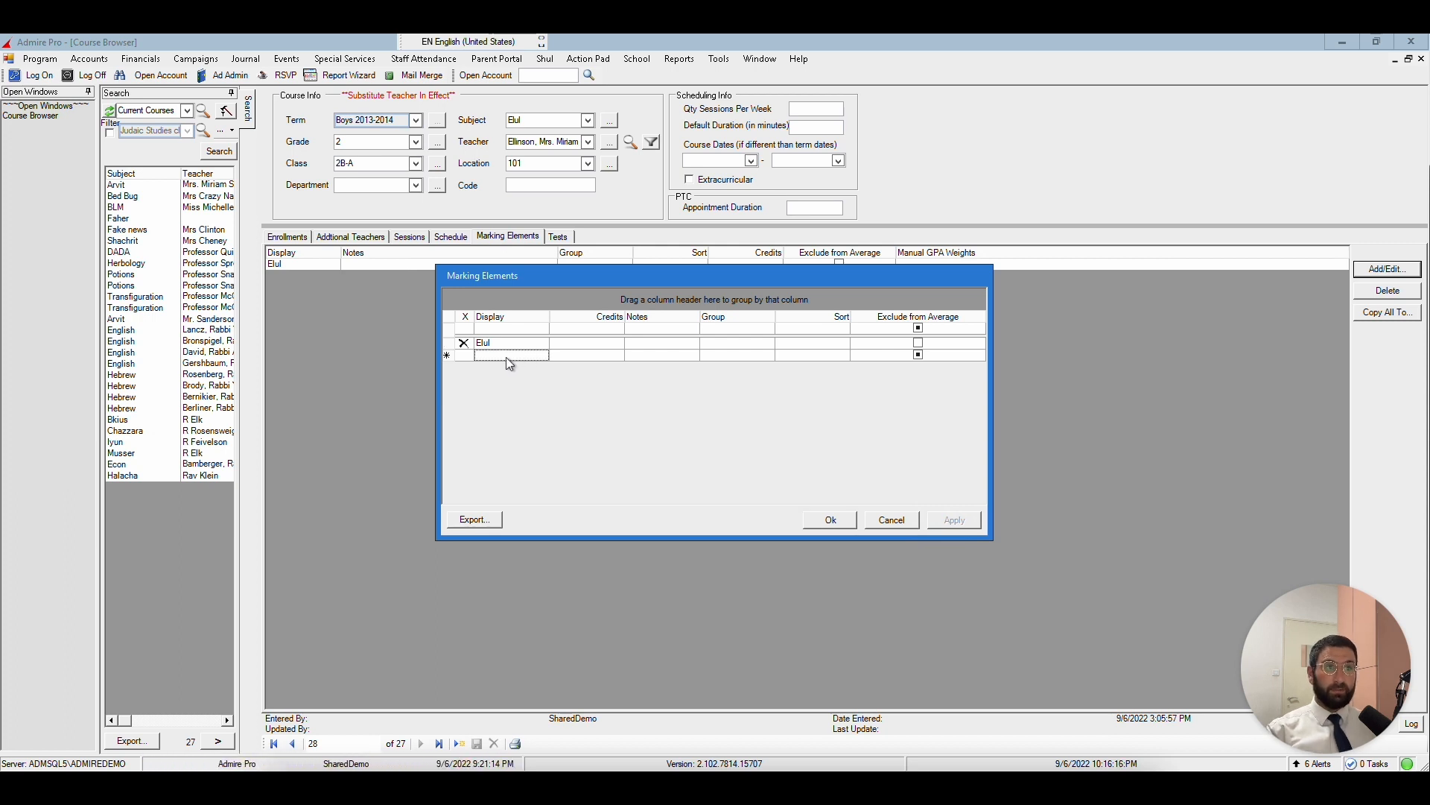
text(Ani Ledodi)
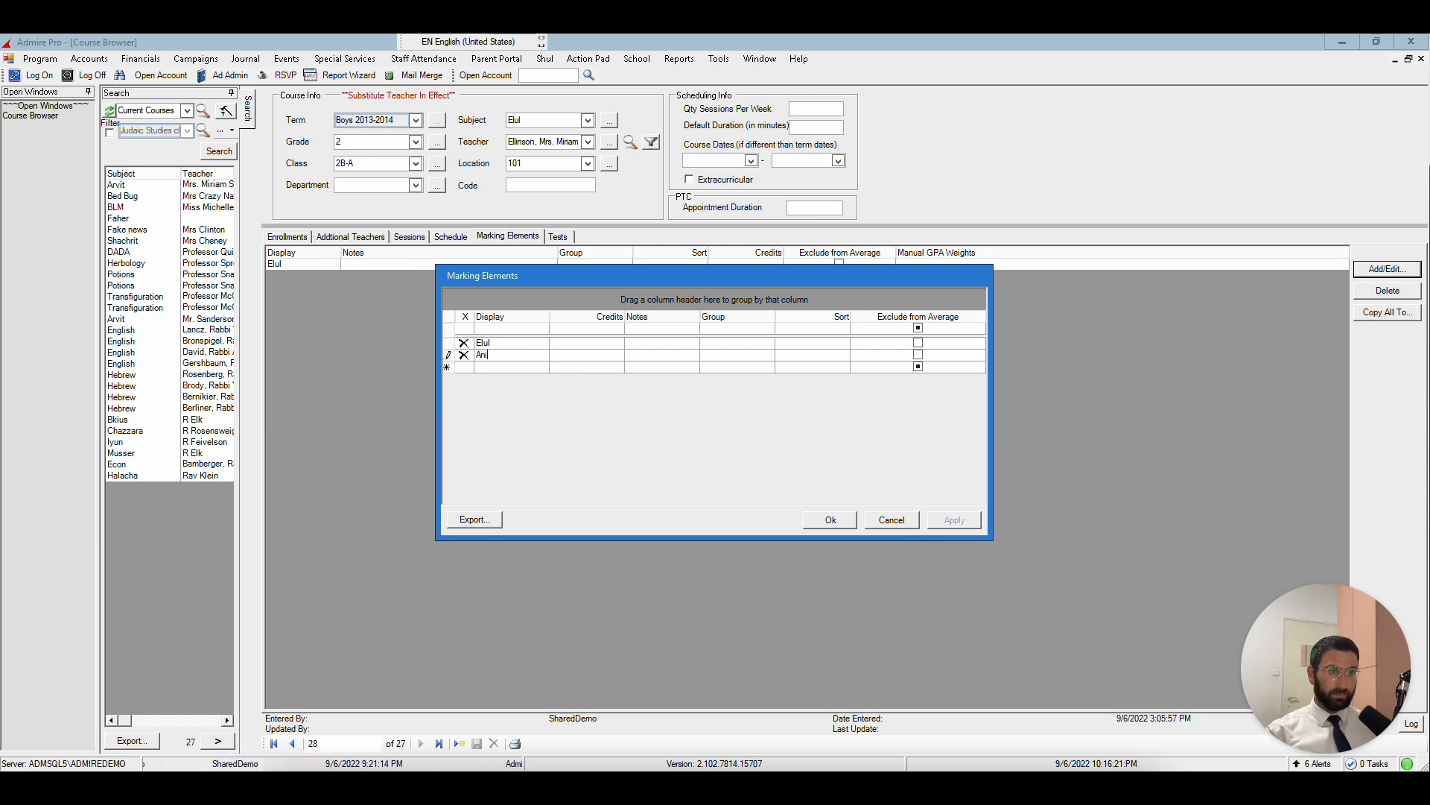
click(612, 358)
text(6)
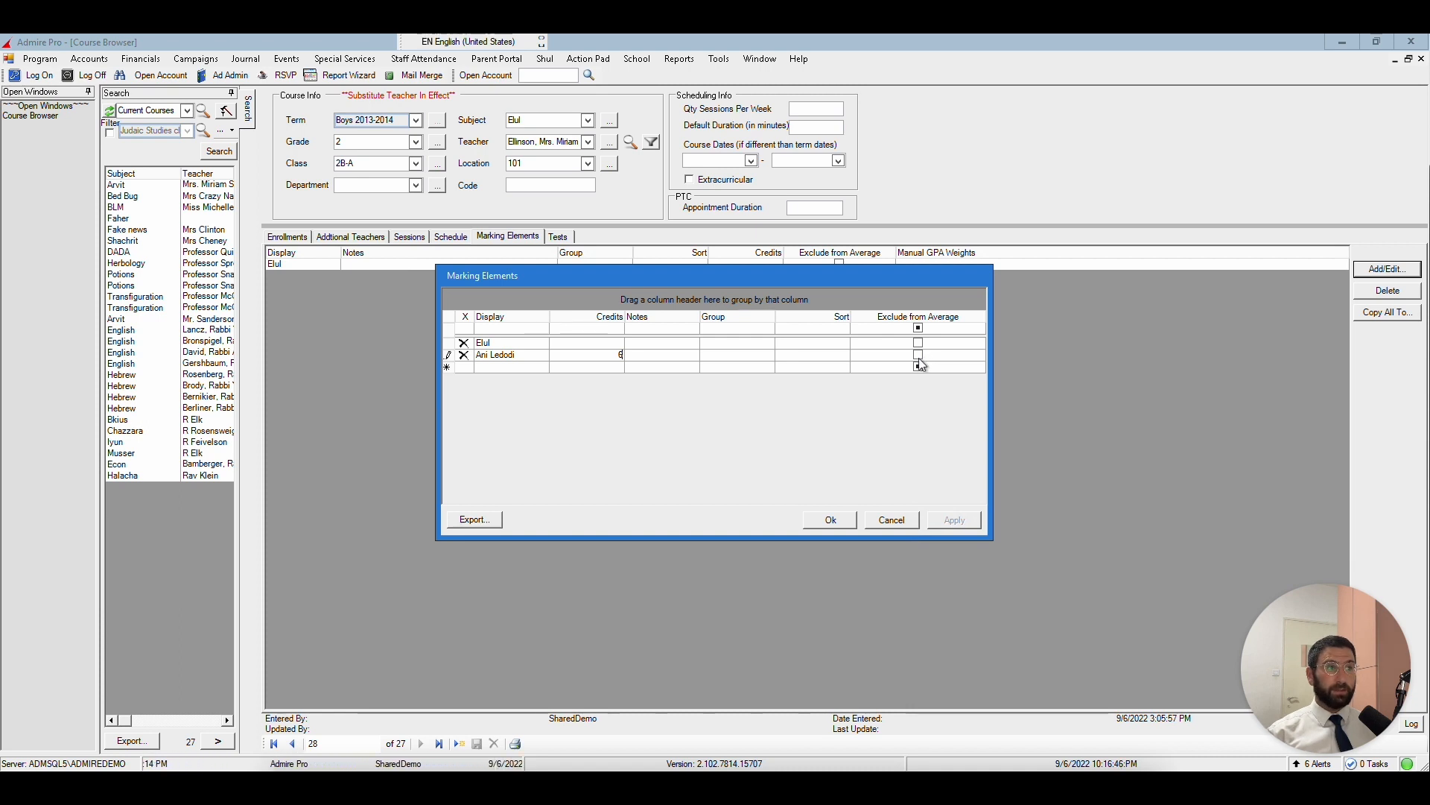
click(827, 520)
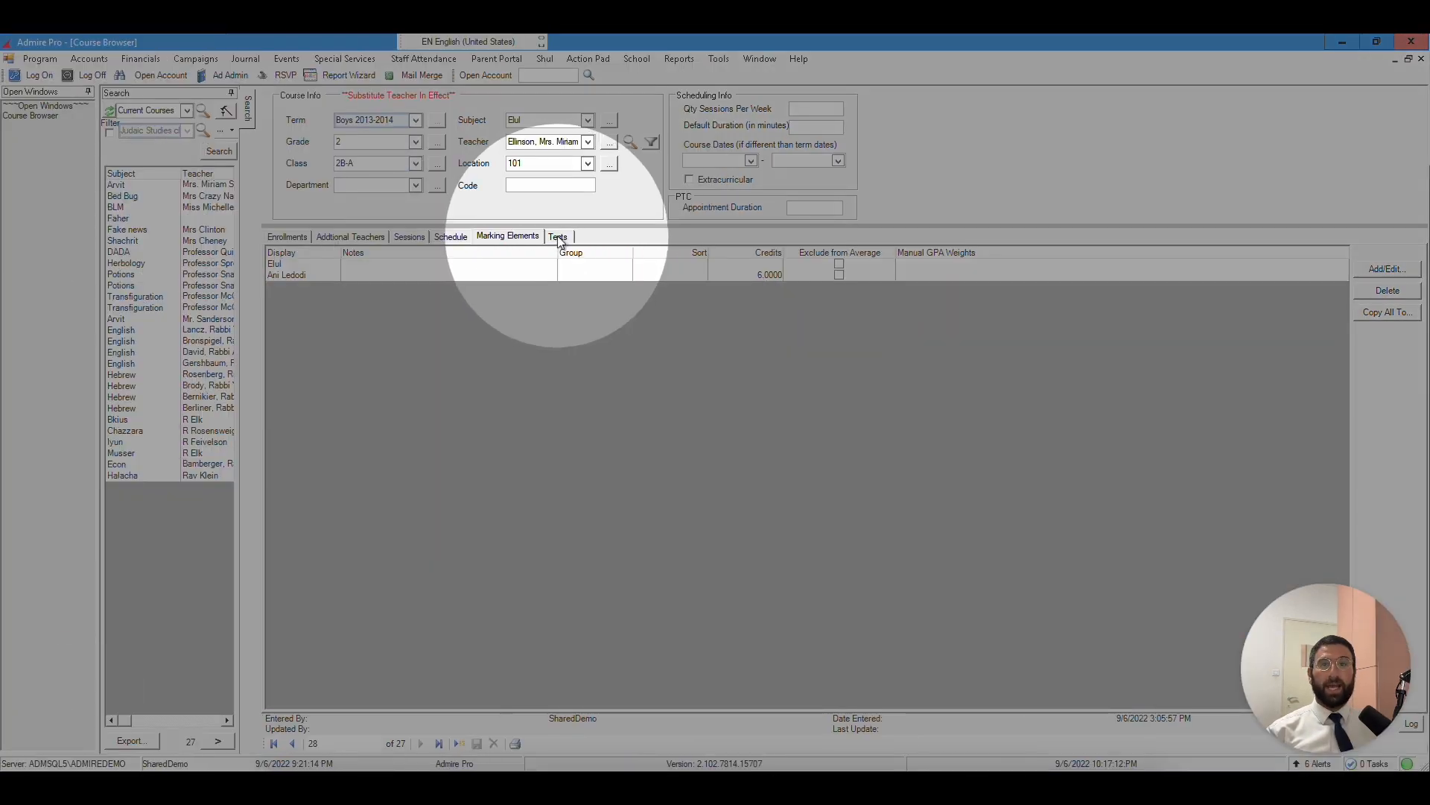
Add a test entry of type Quiz for the Ani Ledodi marking element with a June 2022 date and save it
click(559, 239)
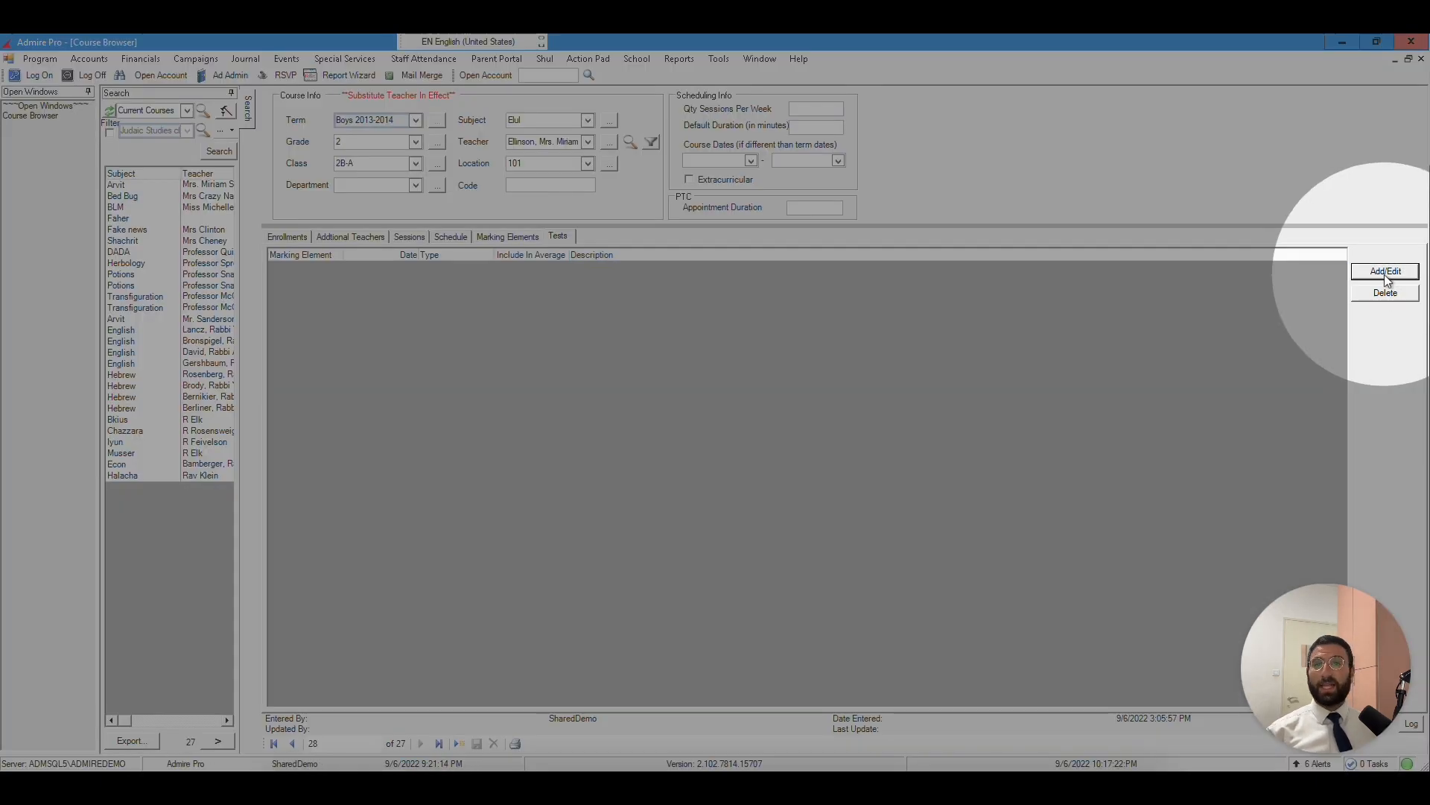
click(1386, 271)
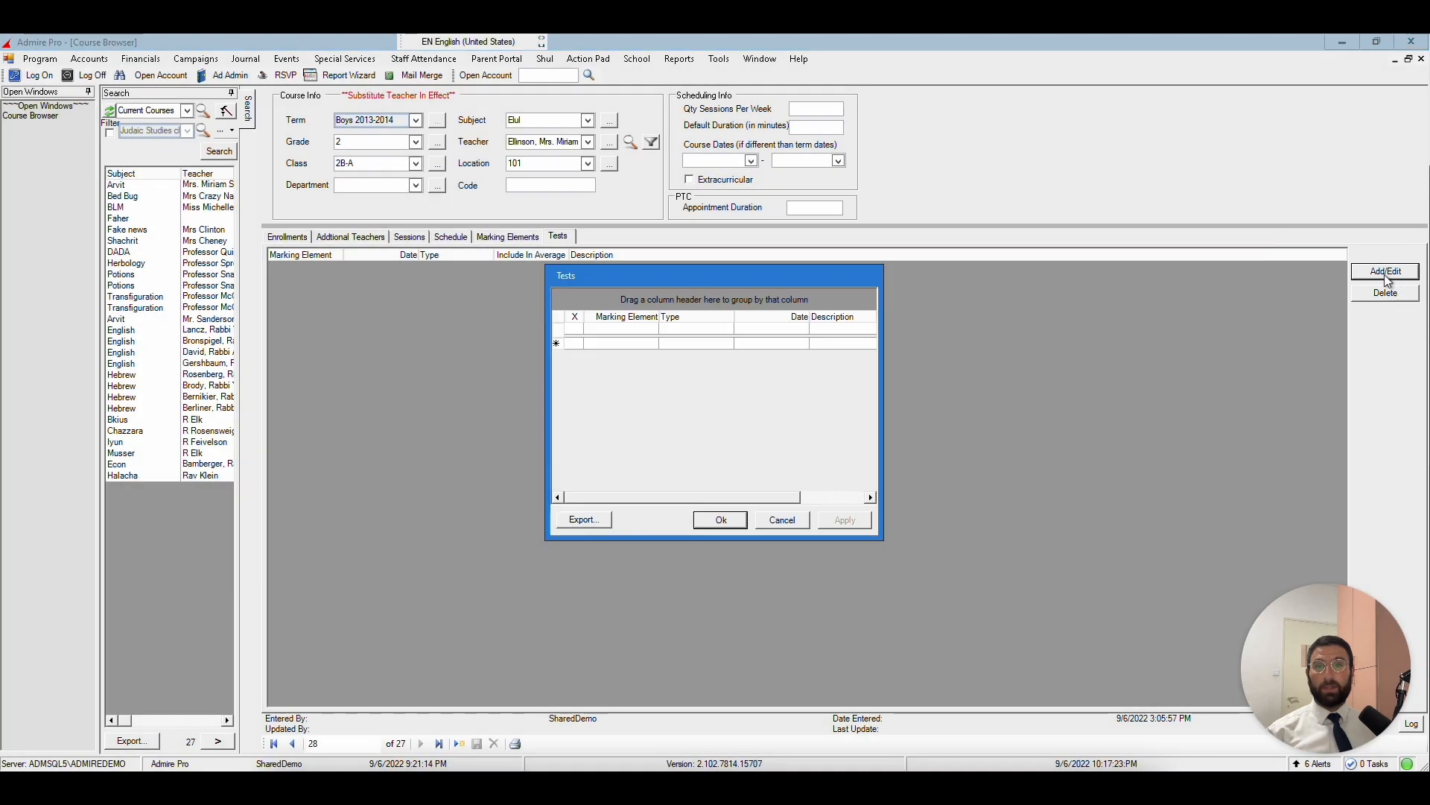
click(608, 344)
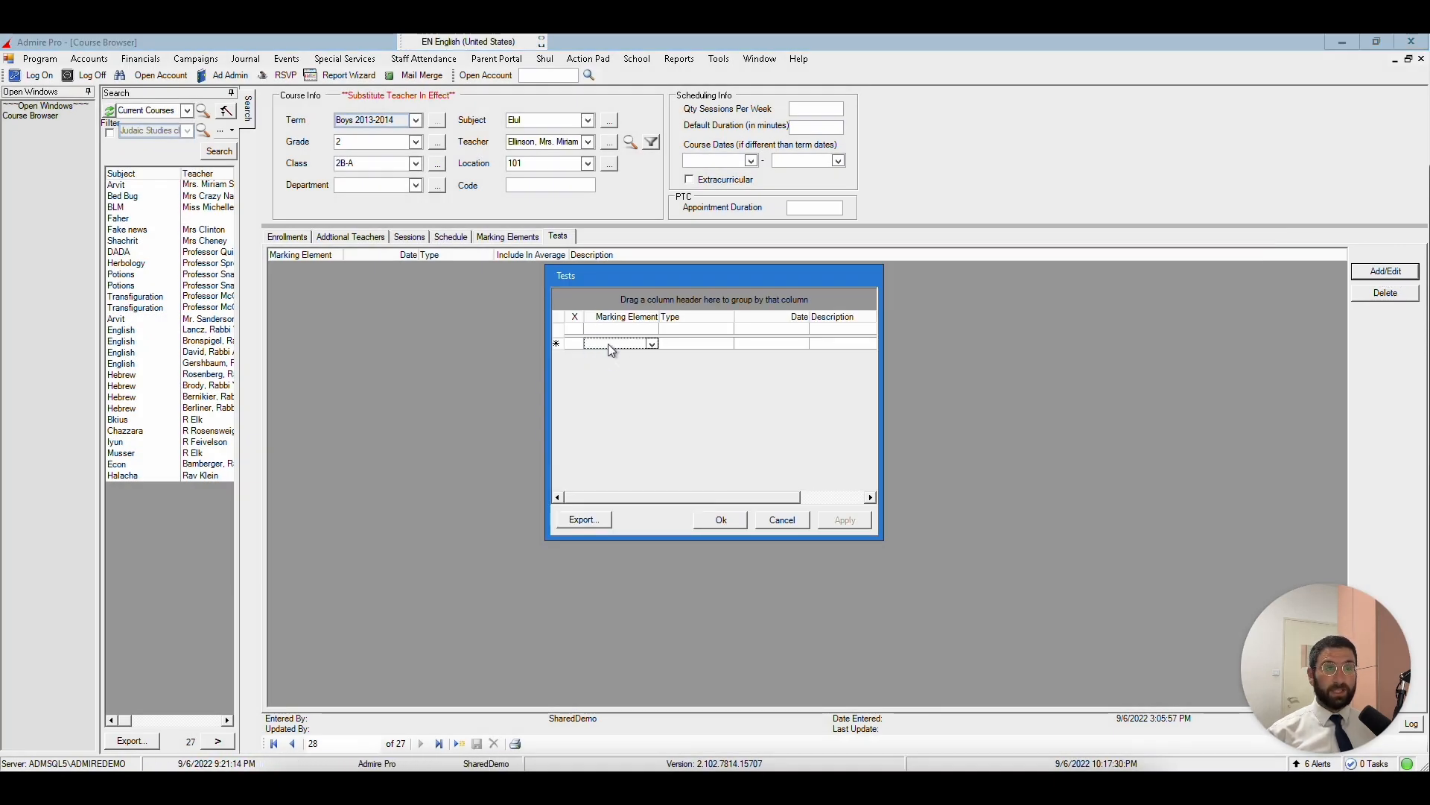
click(652, 344)
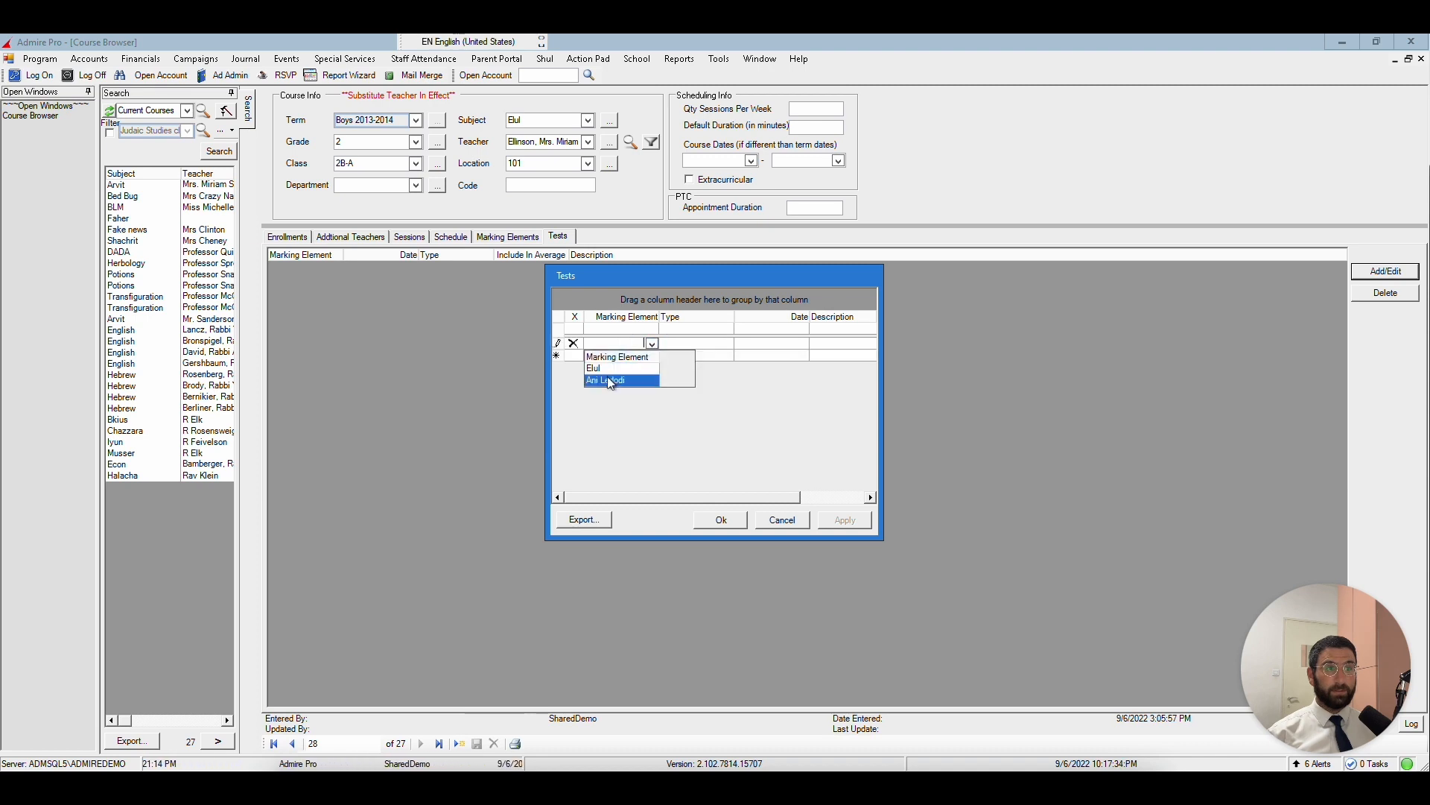
click(611, 381)
click(731, 344)
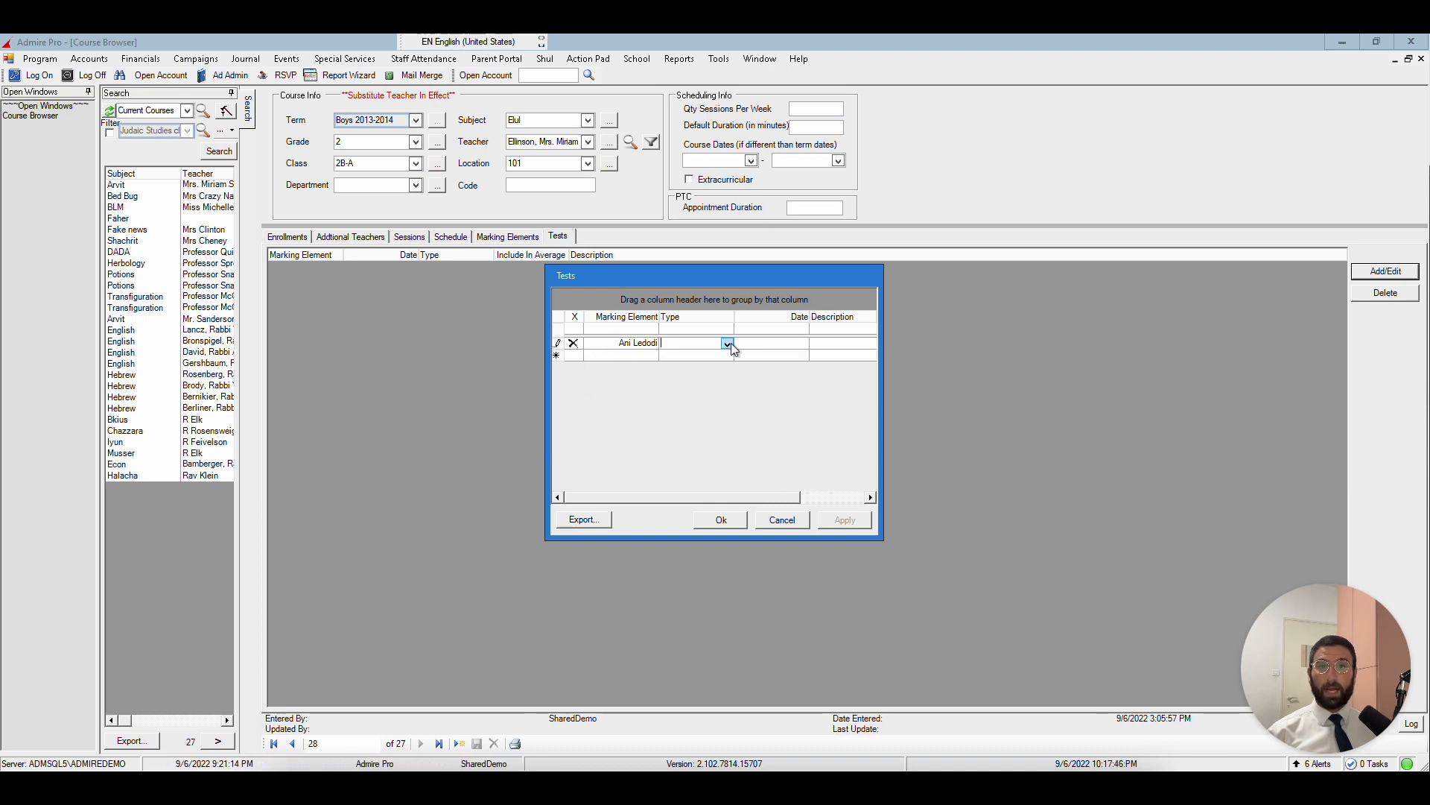
click(729, 344)
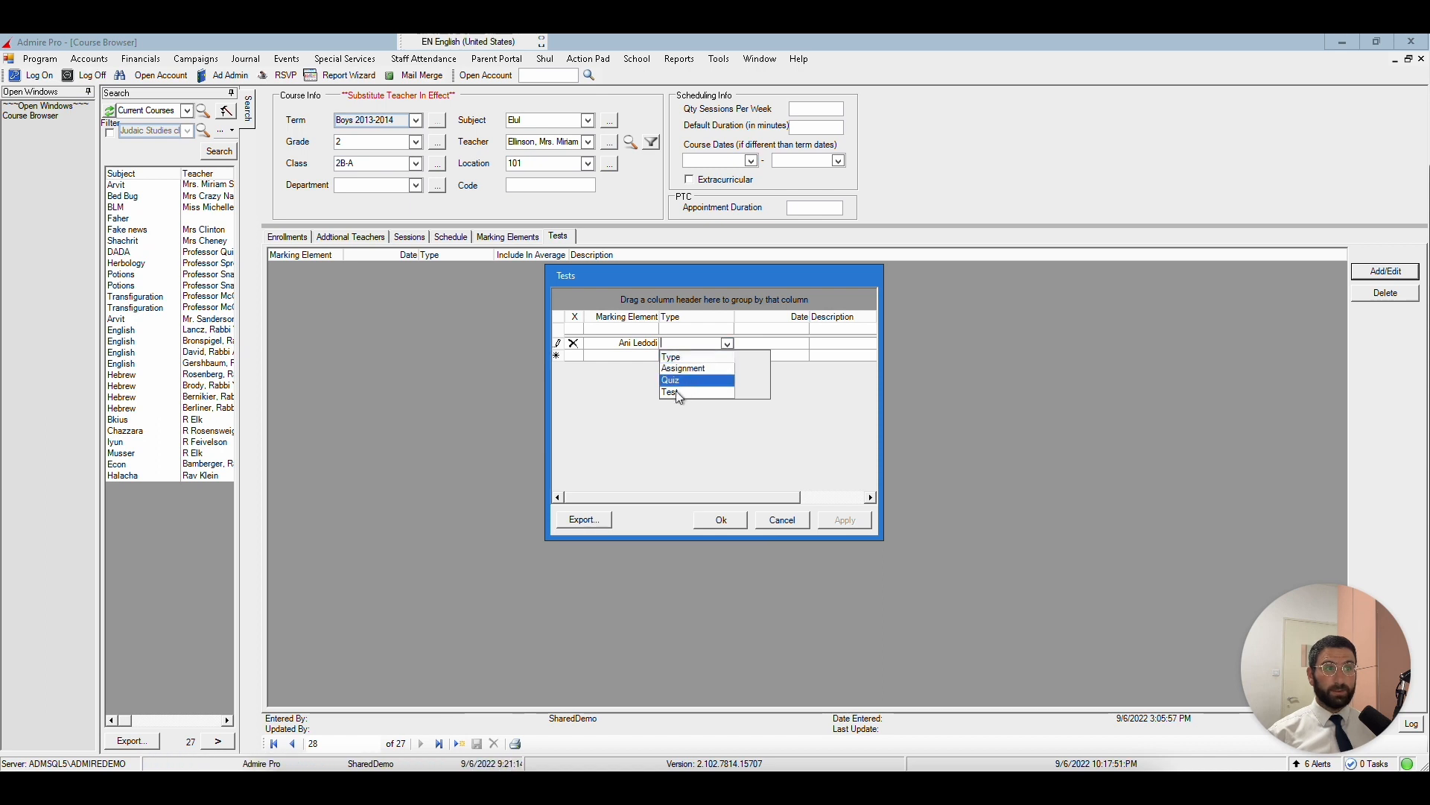
click(681, 382)
click(765, 344)
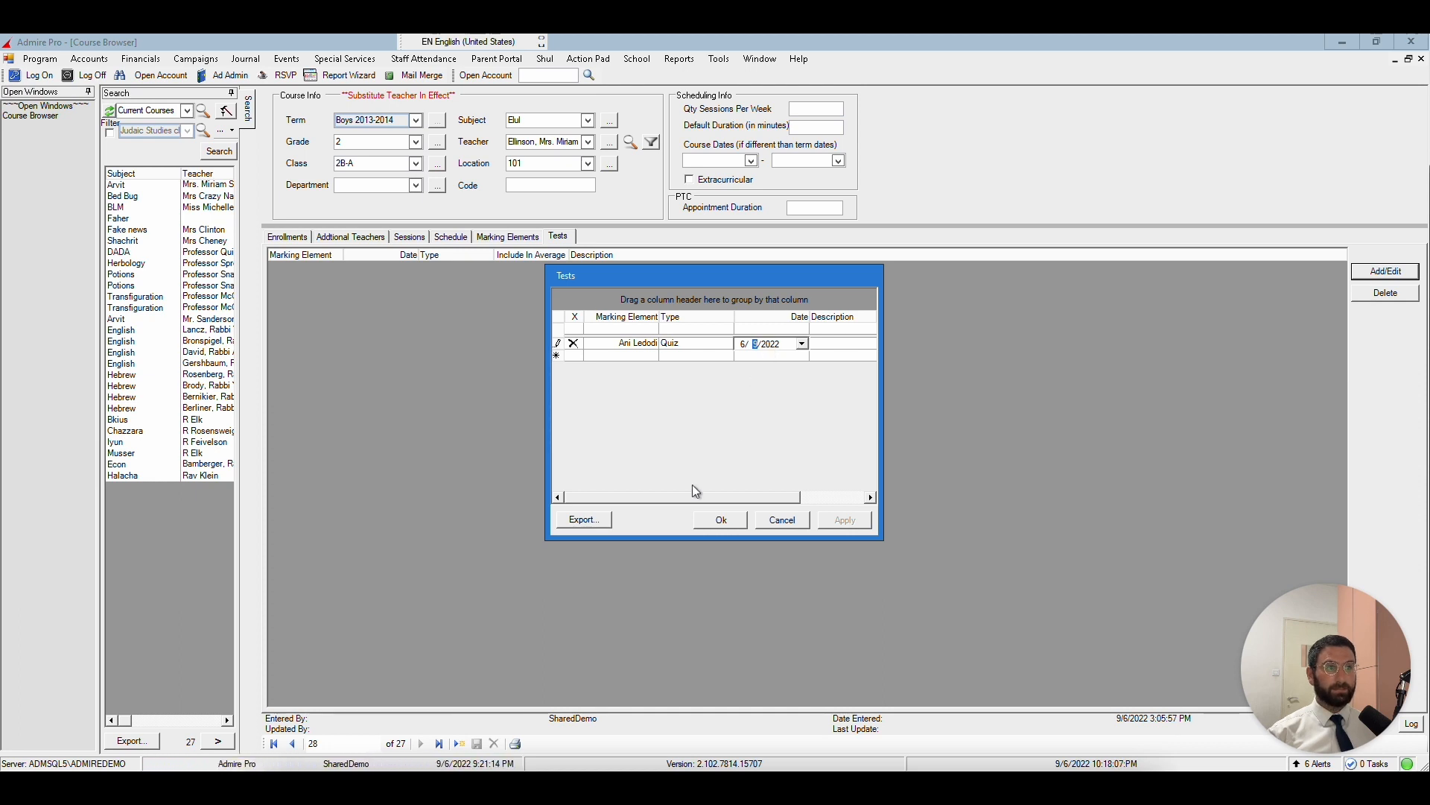
drag(708, 491, 810, 488)
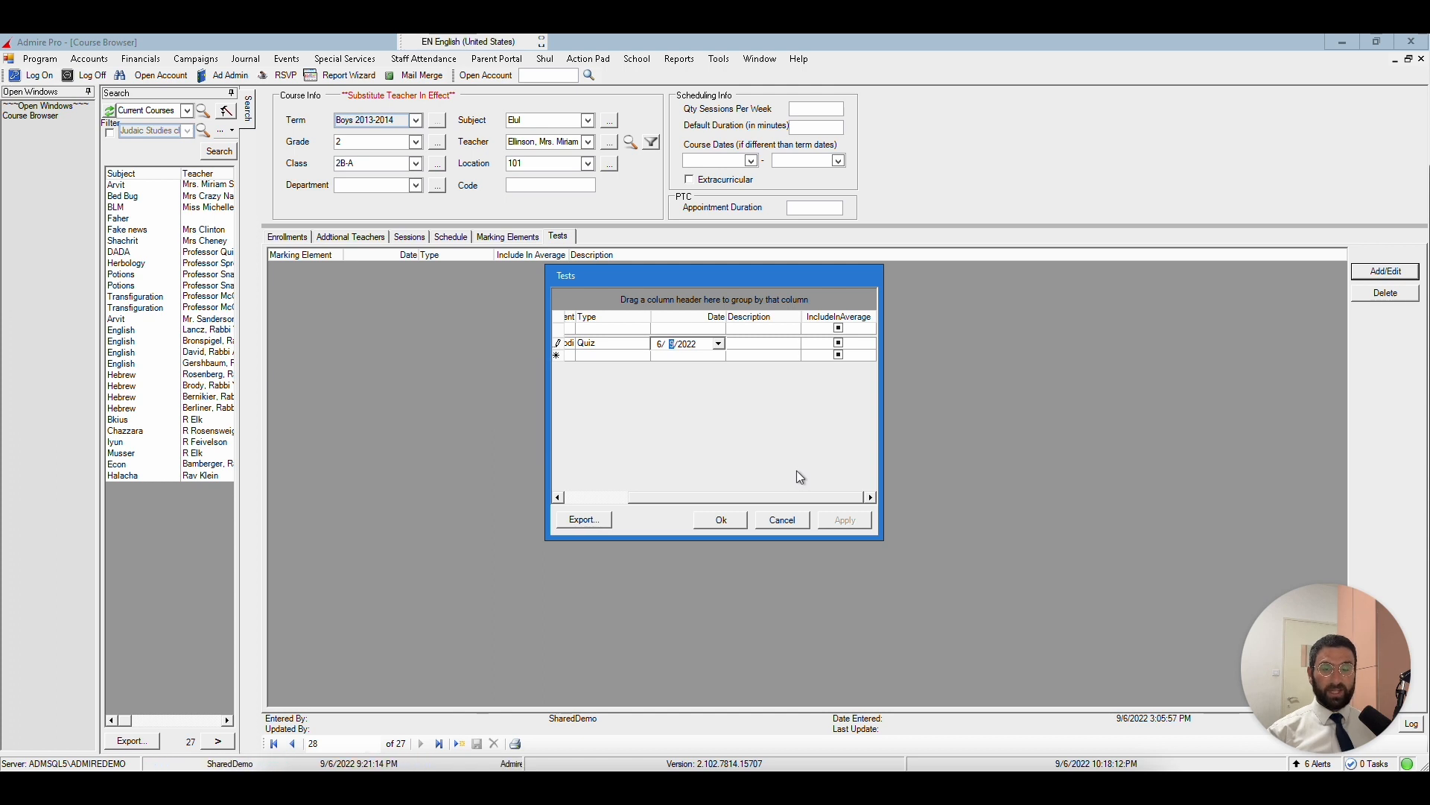
click(713, 520)
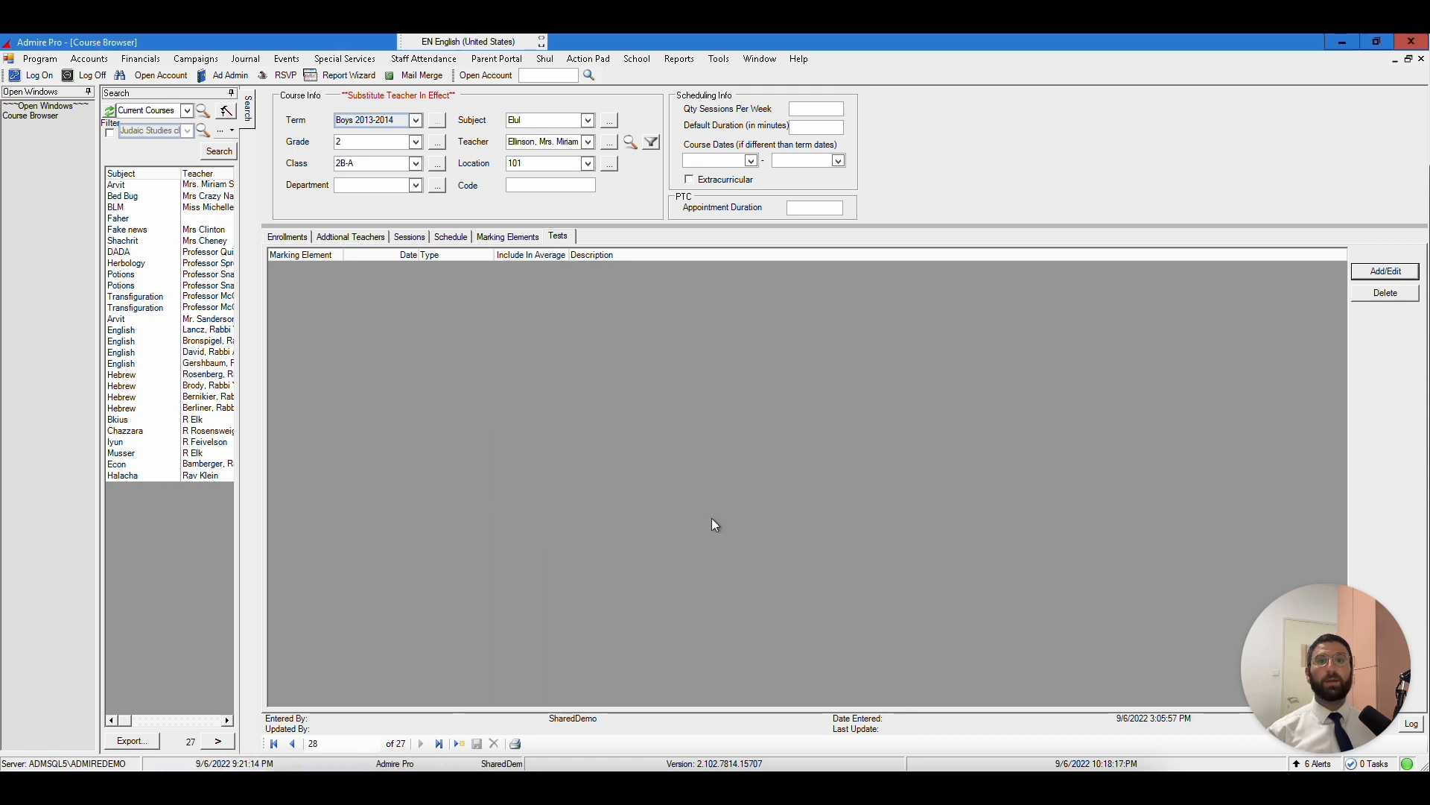